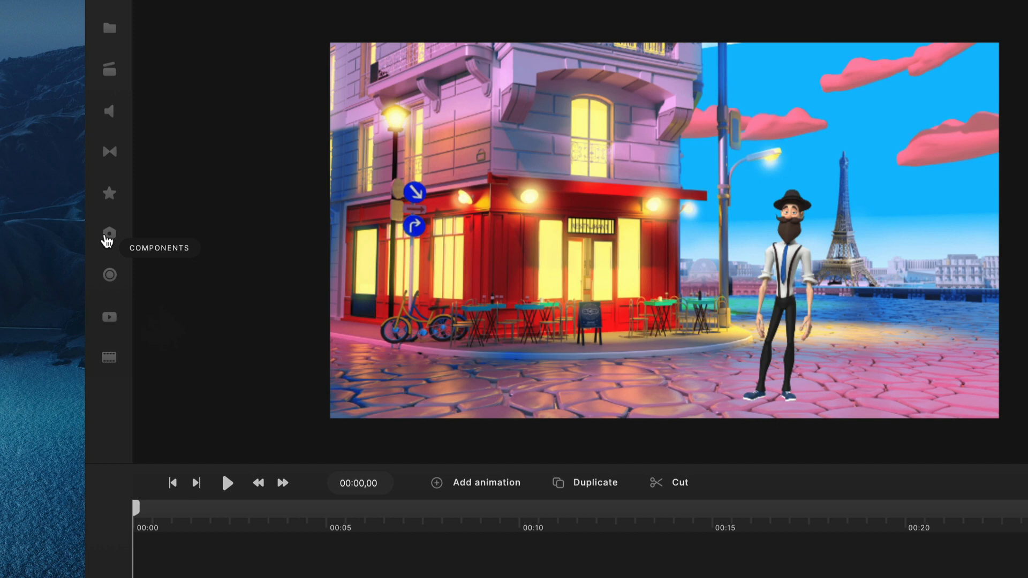
Add the Camera component to the scene's canvas.
click(112, 191)
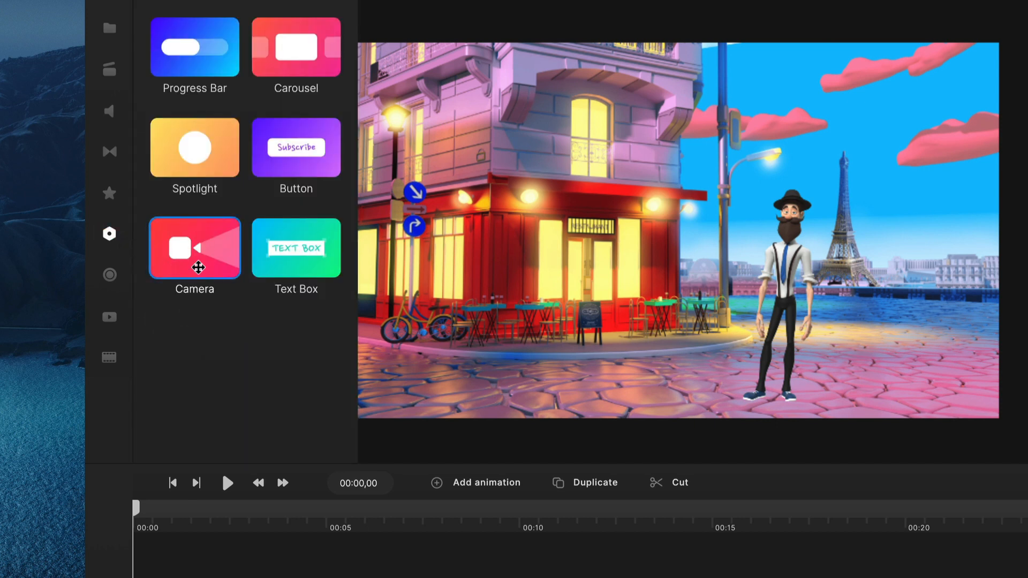
drag(198, 268, 623, 214)
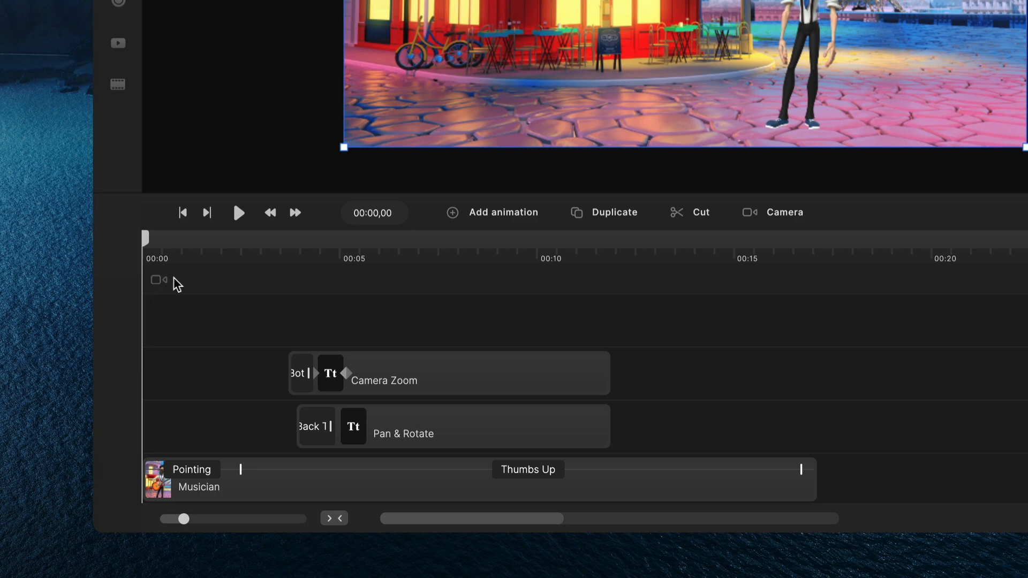
Add a camera animation to the camera track at 00:02,22.
drag(145, 238, 173, 241)
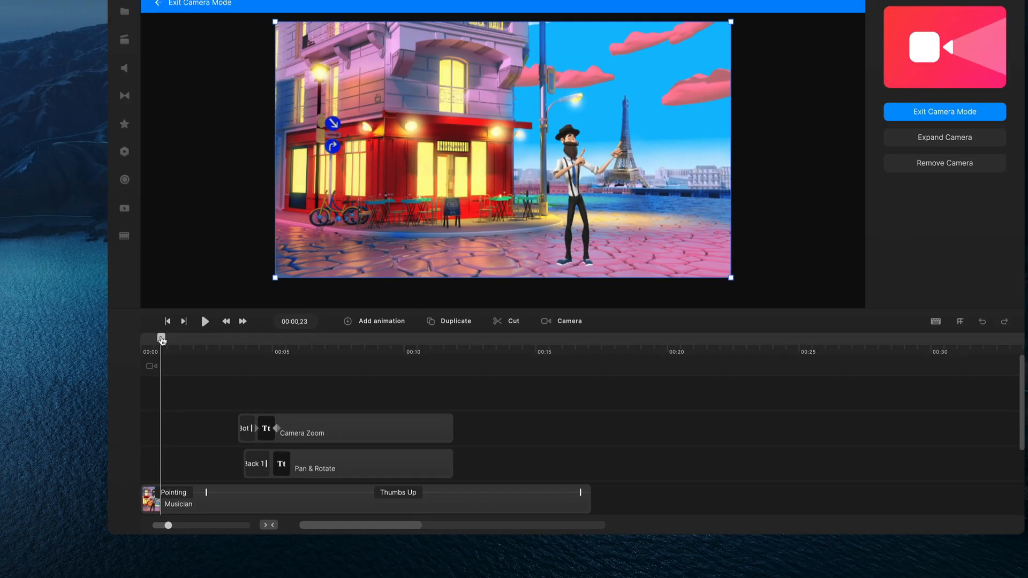
mouse_move(161, 340)
mouse_down()
mouse_move(151, 342)
mouse_move(173, 342)
mouse_move(158, 347)
mouse_up()
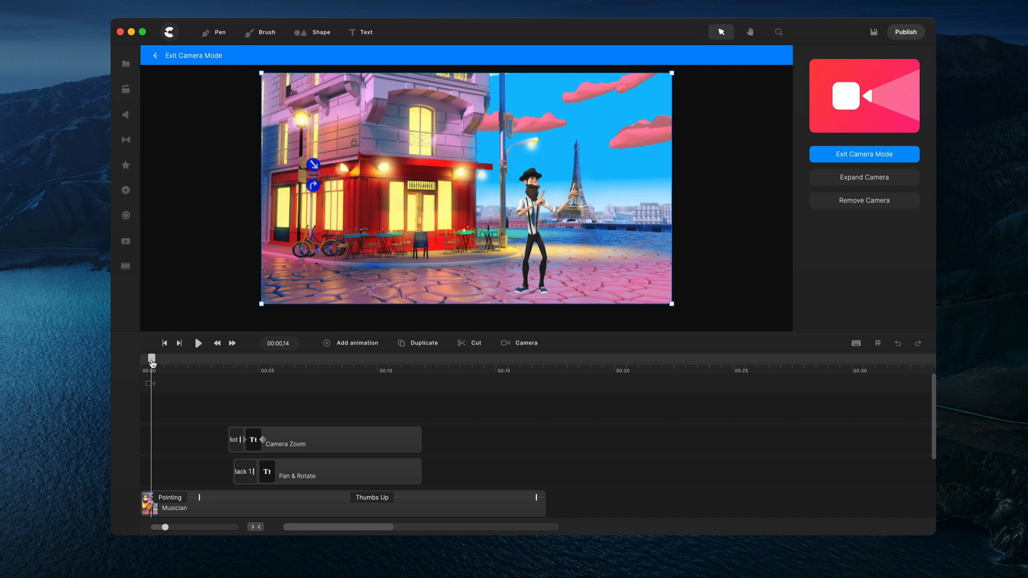
drag(152, 364, 206, 359)
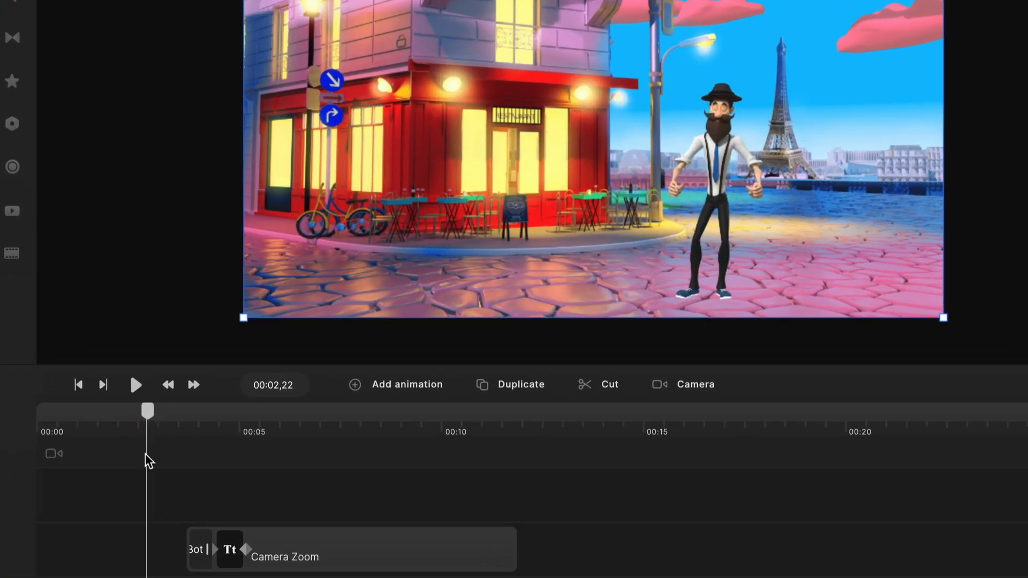
right_click(205, 387)
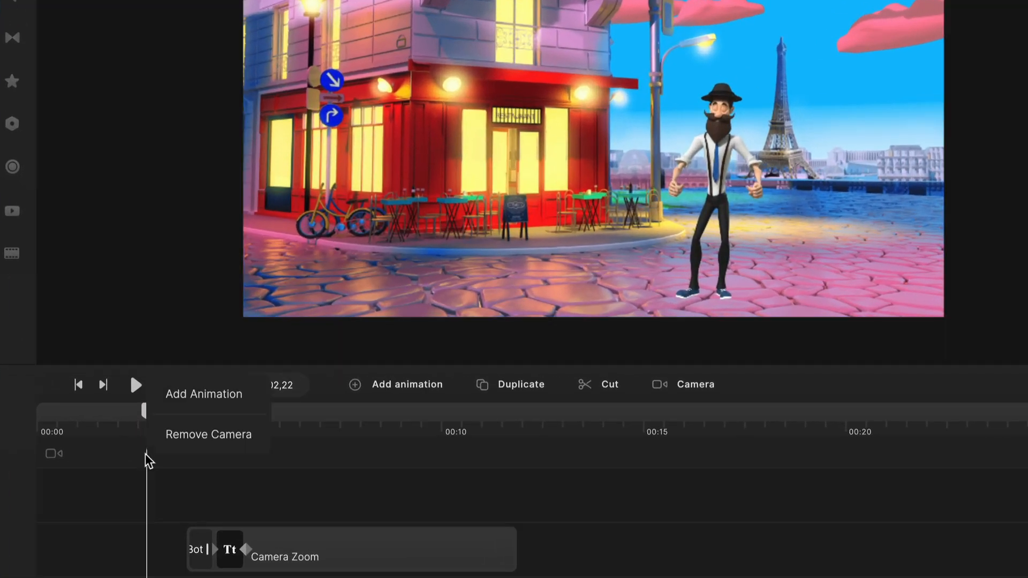
click(205, 408)
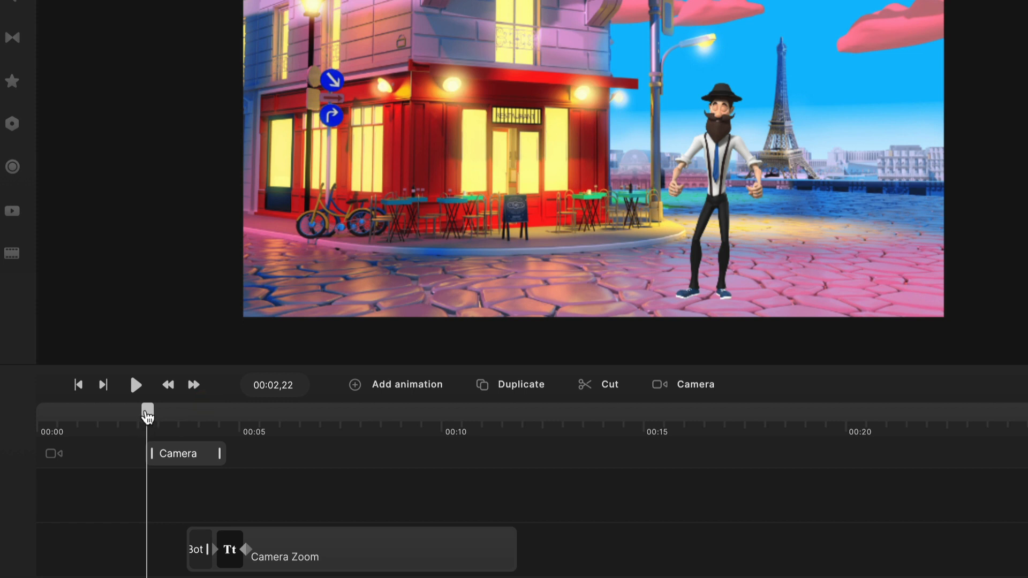
With the playhead at 00:04,25, shrink and position the first camera animation's frame around the character's upper body and the Eiffel Tower.
drag(148, 415, 234, 417)
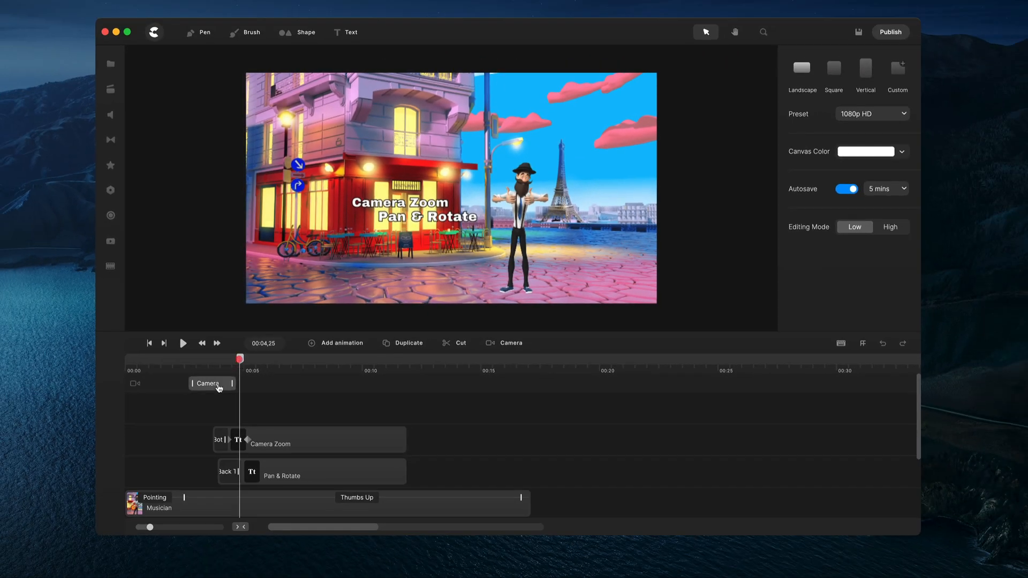
click(219, 387)
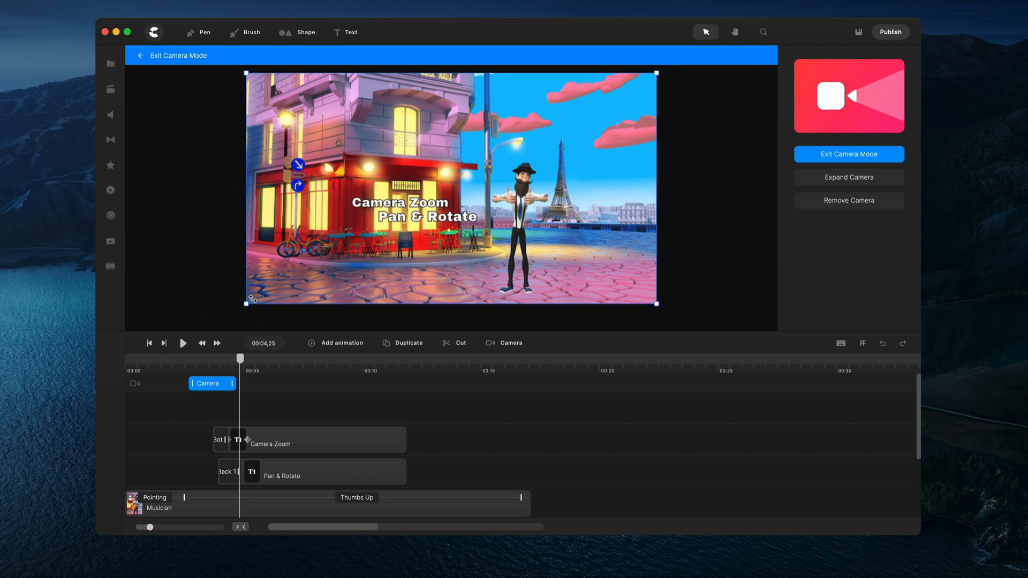
drag(244, 305, 478, 153)
drag(579, 85, 530, 165)
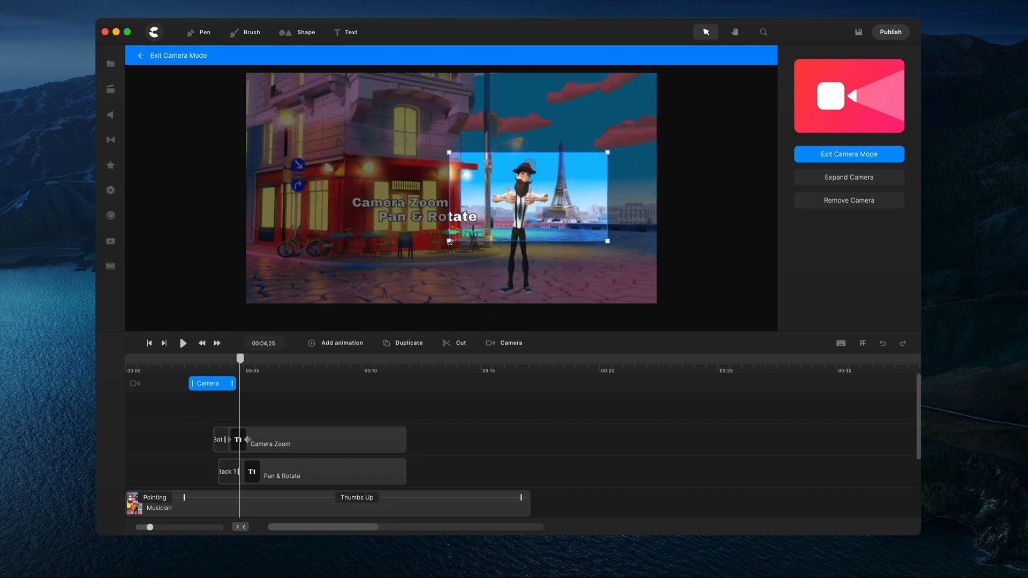
drag(449, 241, 468, 221)
drag(545, 195, 533, 200)
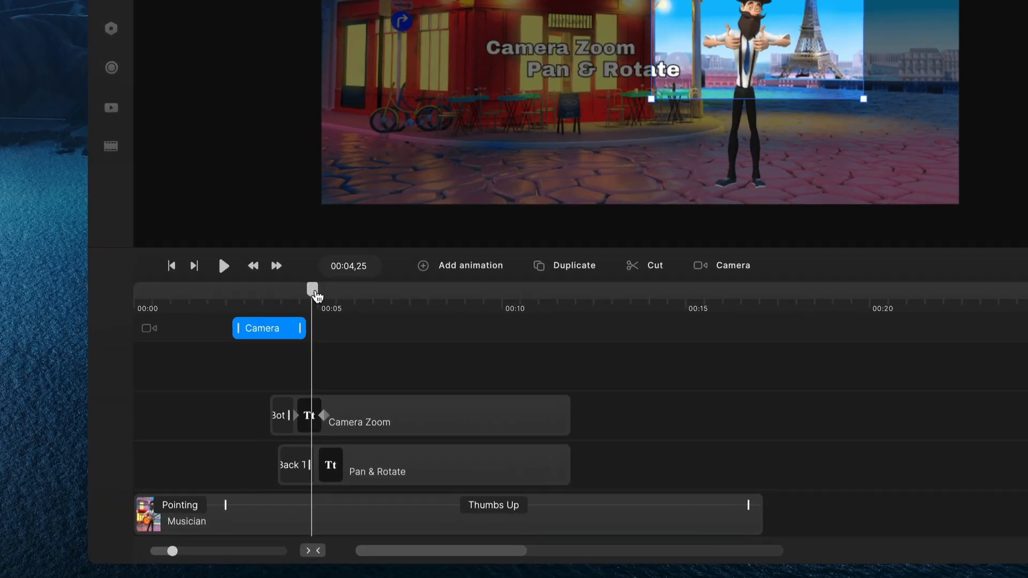
Lengthen the first camera animation to end at about 00:07 and play back the slower zoom.
drag(242, 362, 189, 369)
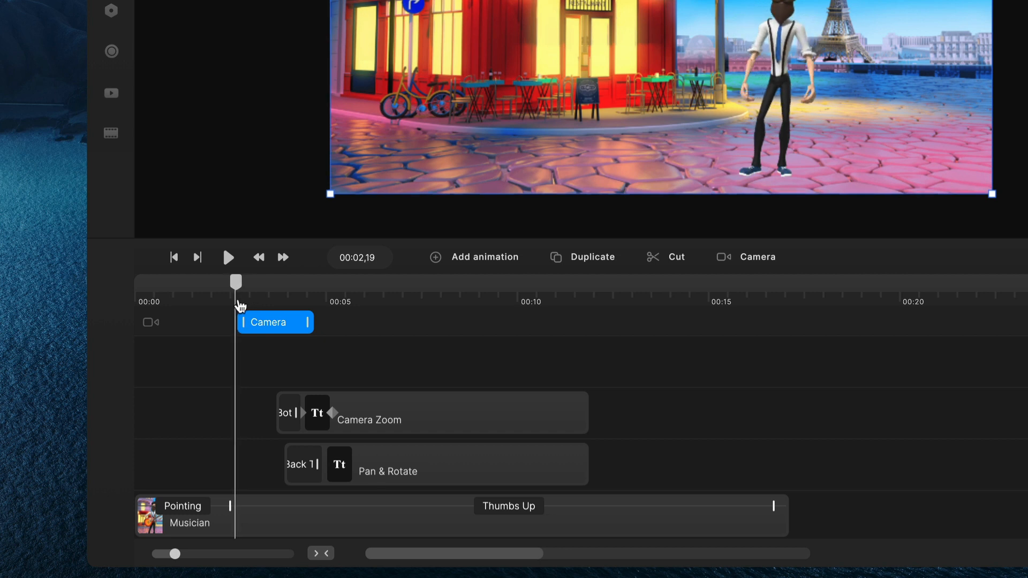
drag(241, 305, 234, 306)
drag(311, 322, 414, 321)
key(space)
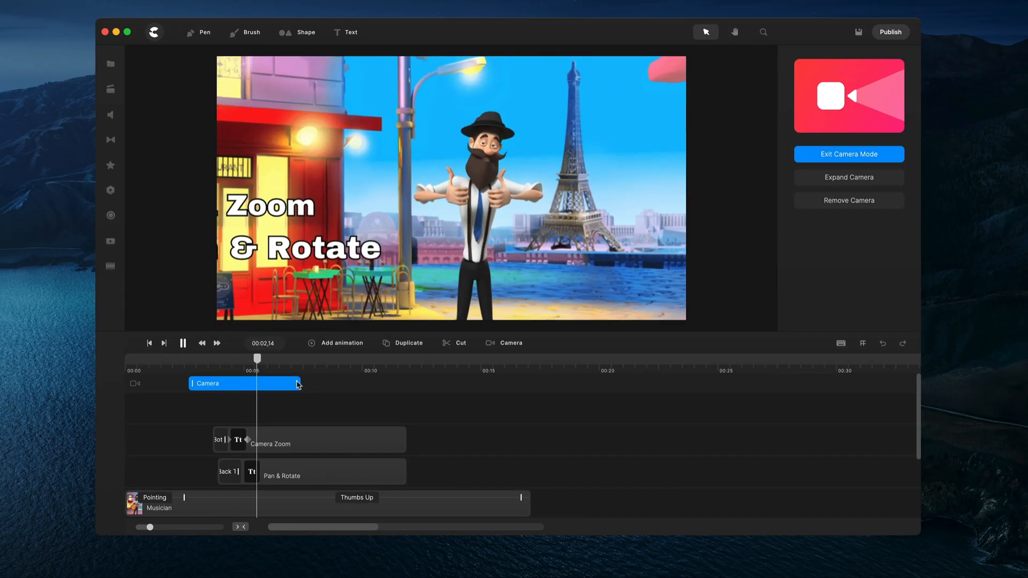
drag(277, 358, 213, 368)
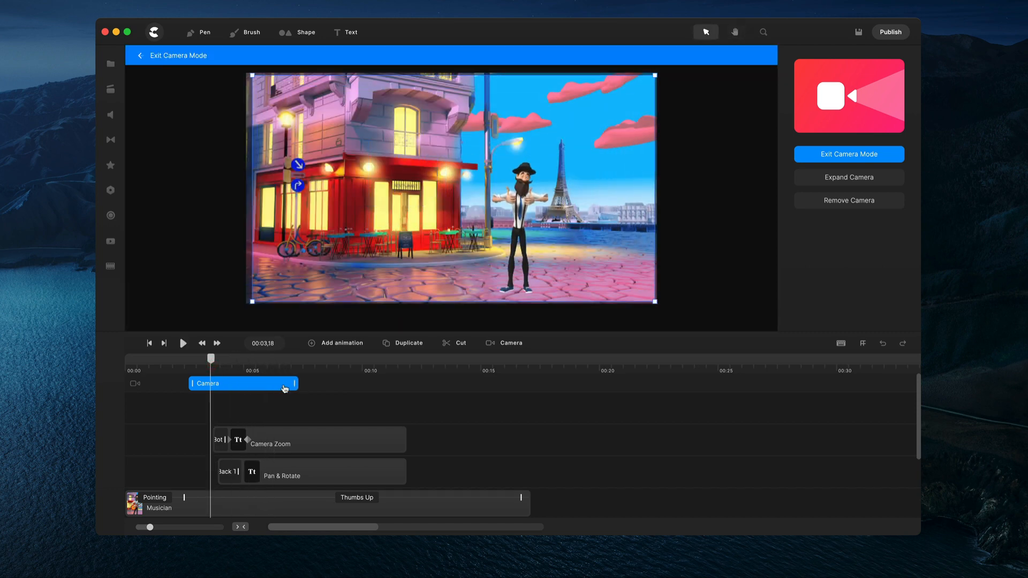
Shorten the first camera animation to about one second and play back the faster zoom.
drag(296, 385, 213, 386)
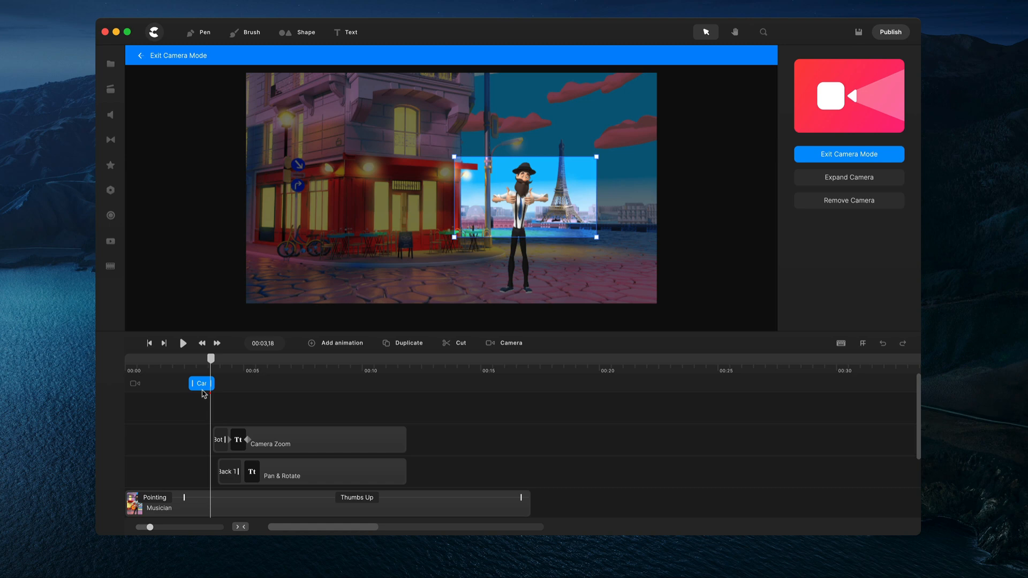
click(180, 366)
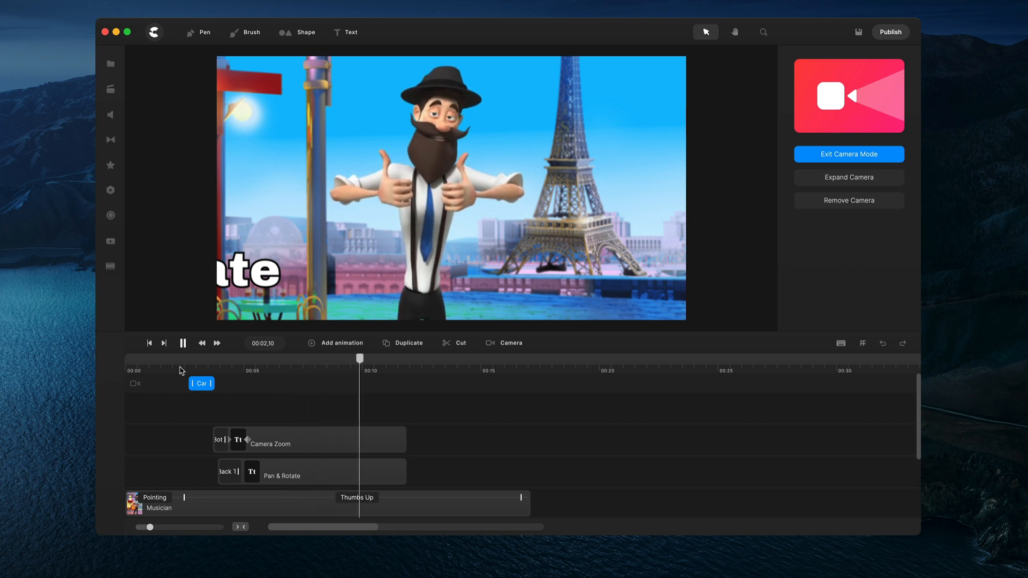
click(189, 378)
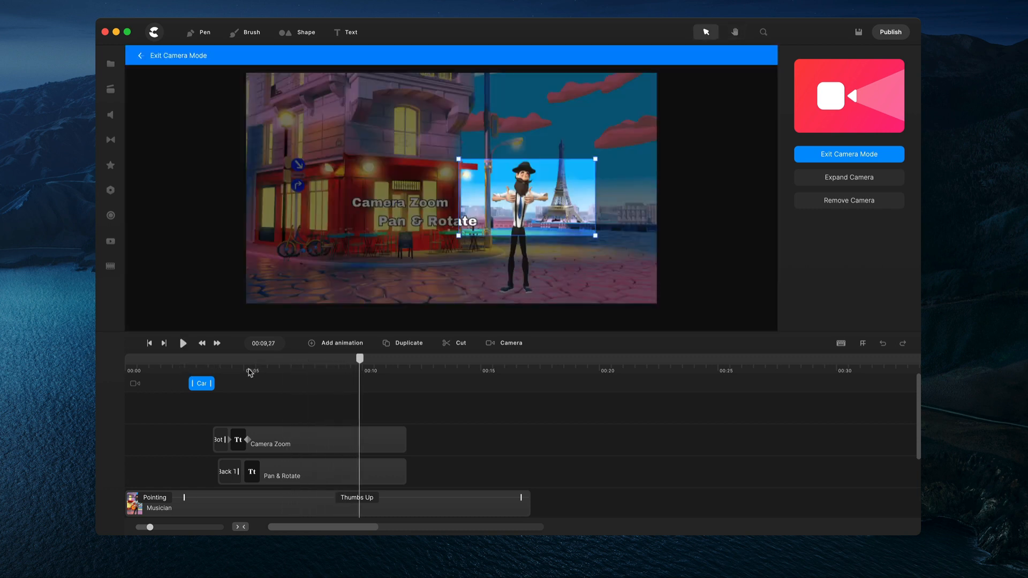
Add a second camera animation at 00:03,29 and, at 00:06,07, move and tighten its frame around the "Camera Zoom" and "Pan & Rotate" titles.
drag(359, 361, 218, 364)
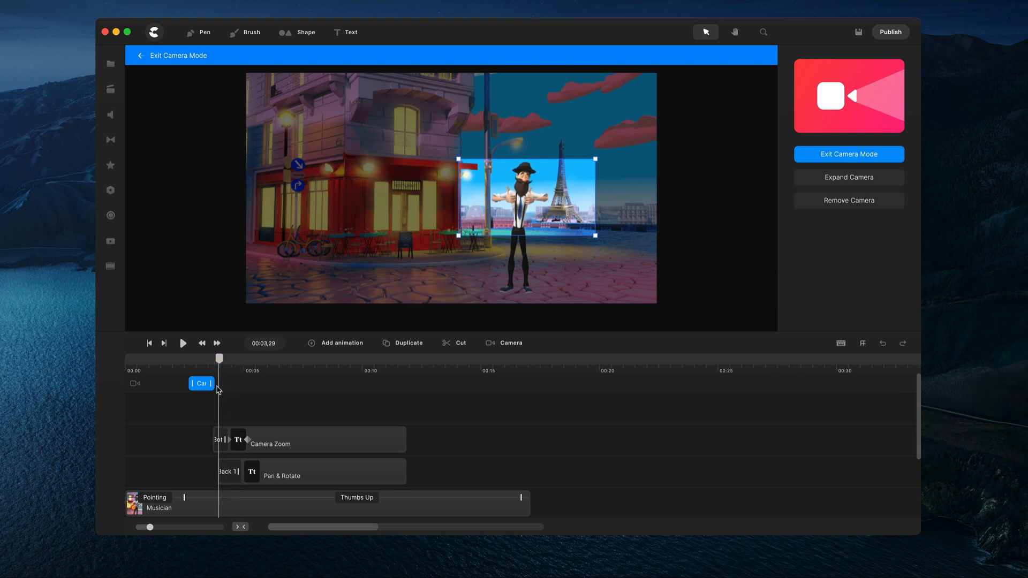
click(220, 385)
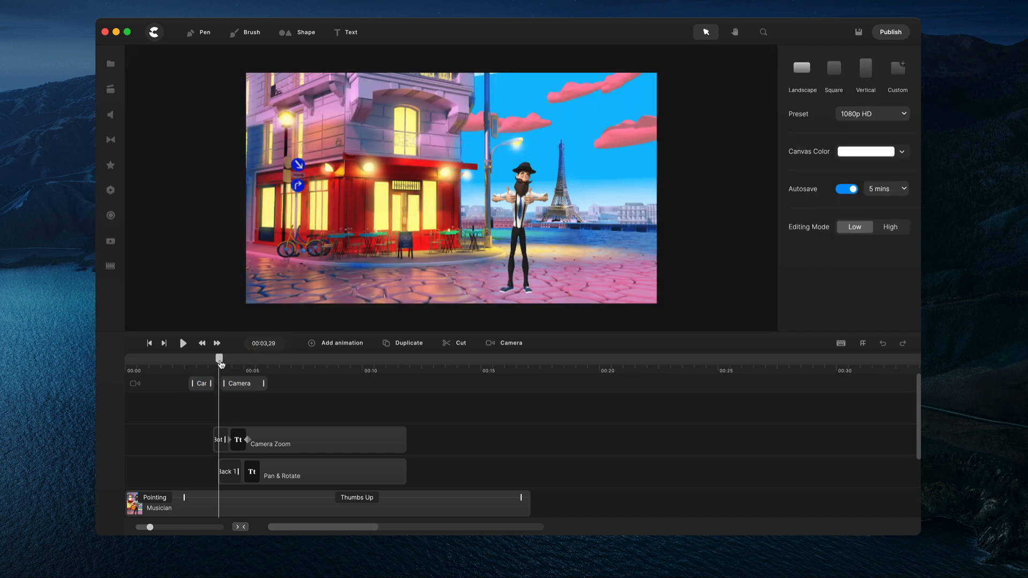
drag(221, 364, 274, 366)
click(249, 382)
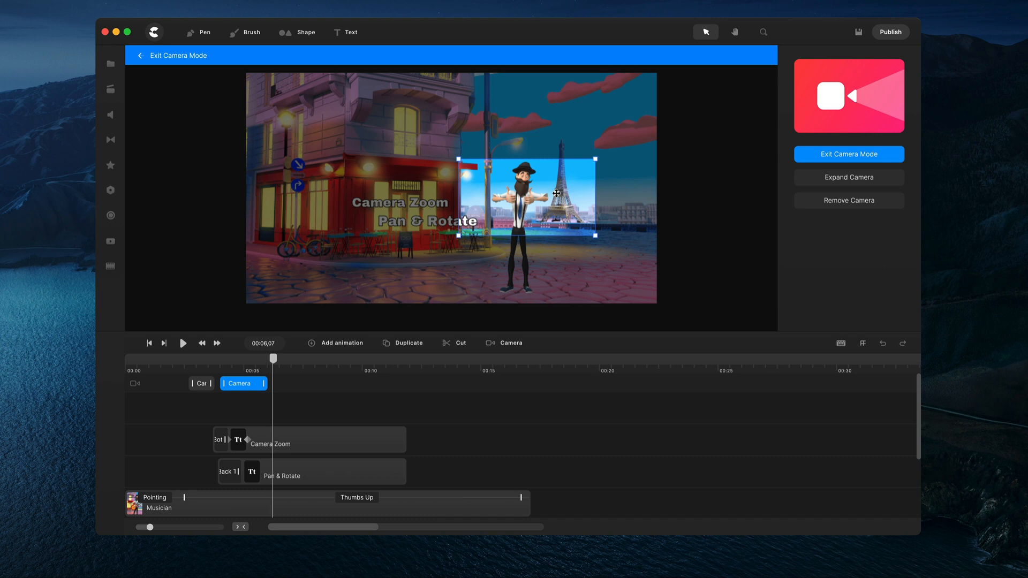
drag(557, 193, 444, 206)
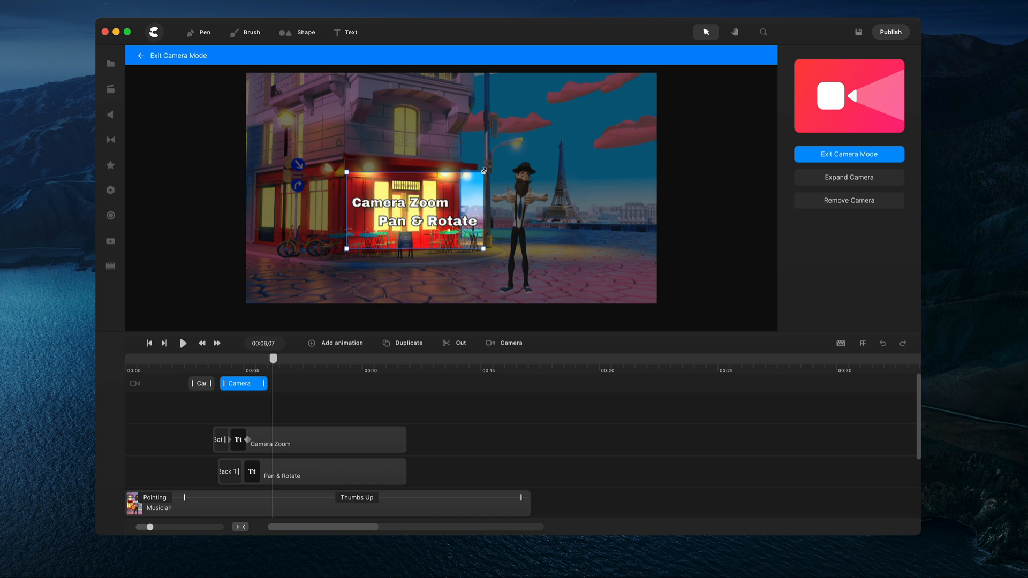
drag(484, 171, 461, 191)
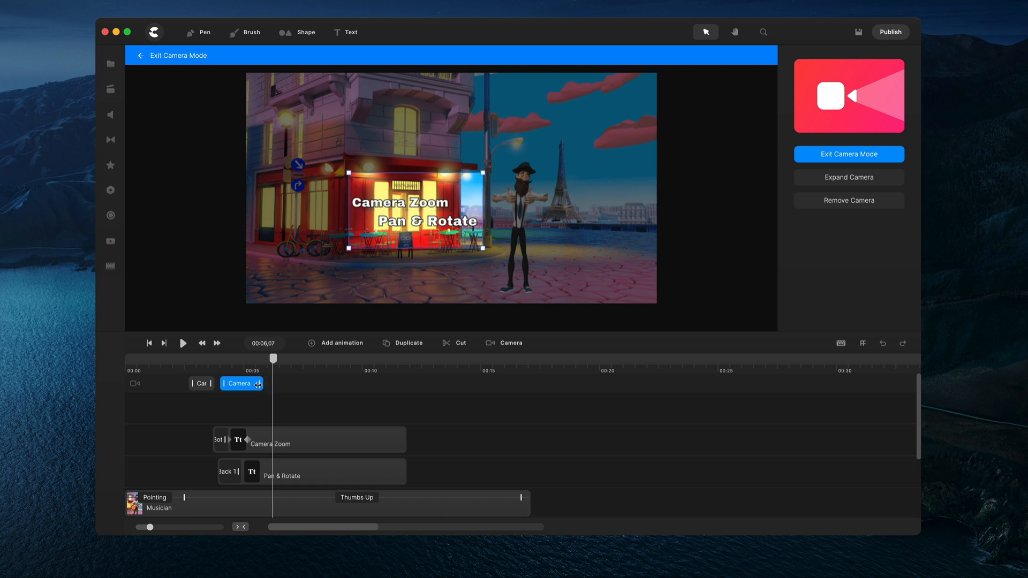
Shorten the second camera animation to end at about 00:05 and play back the zoom and pan from 00:02,11.
drag(257, 385, 249, 388)
click(182, 371)
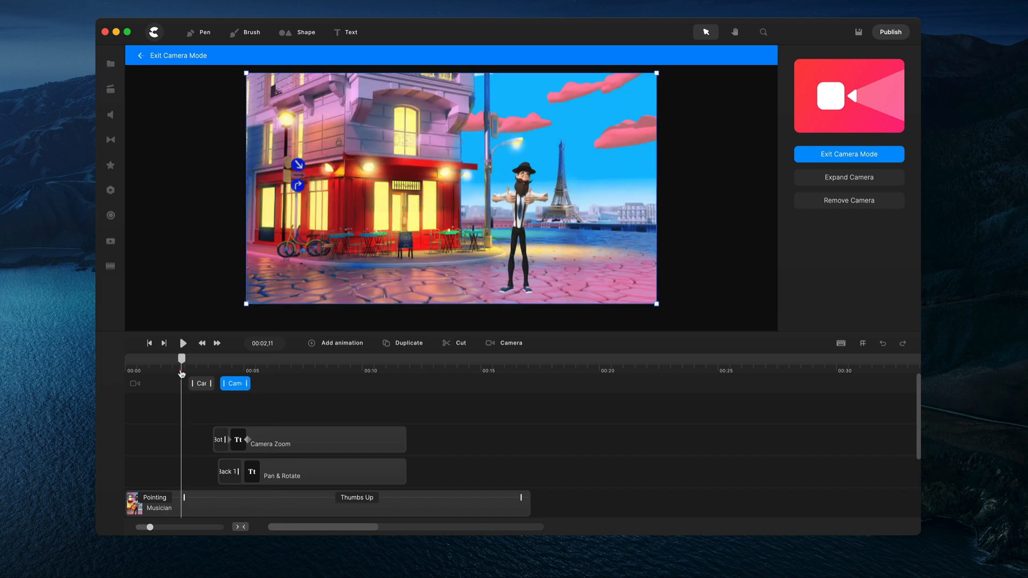
key(space)
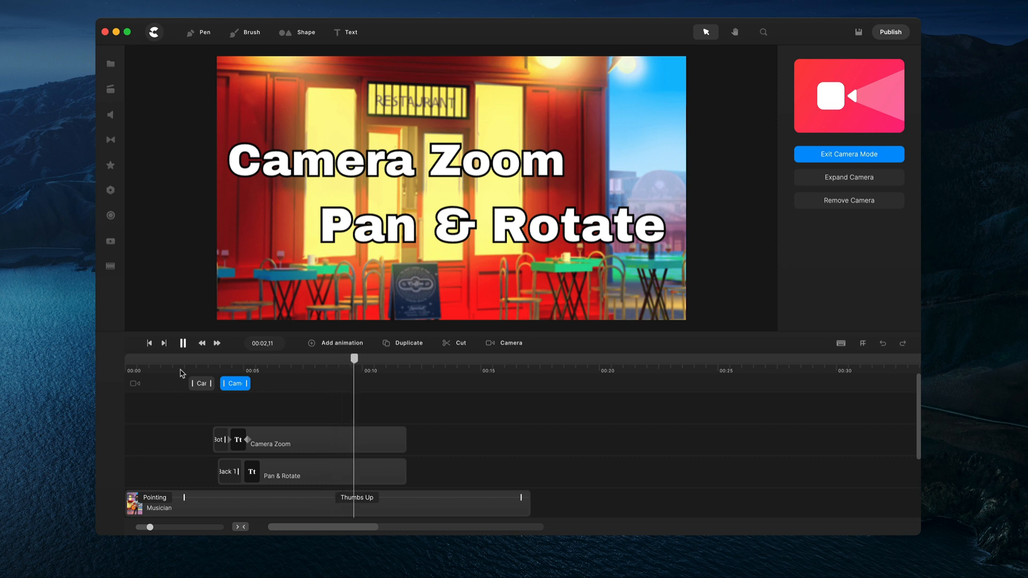
key(space)
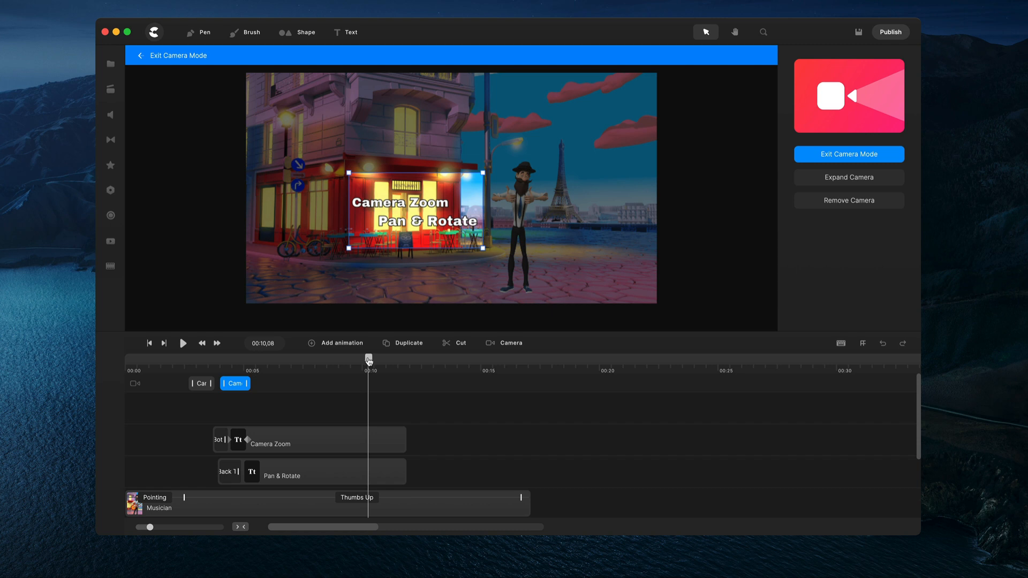
Add a third camera animation at 00:05,14 and, at 00:07,21, rotate its frame around the titles.
drag(368, 362, 257, 369)
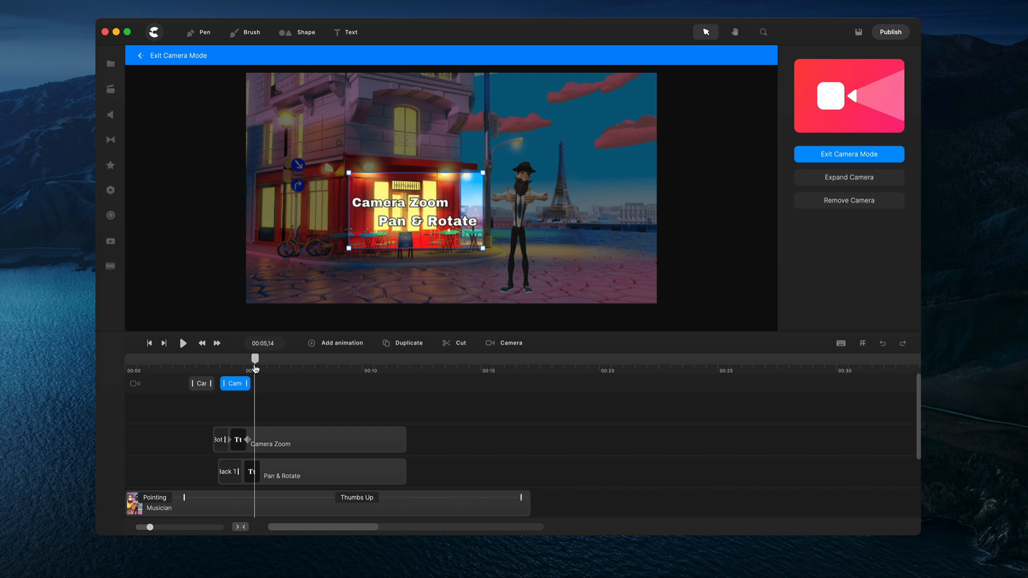
right_click(256, 383)
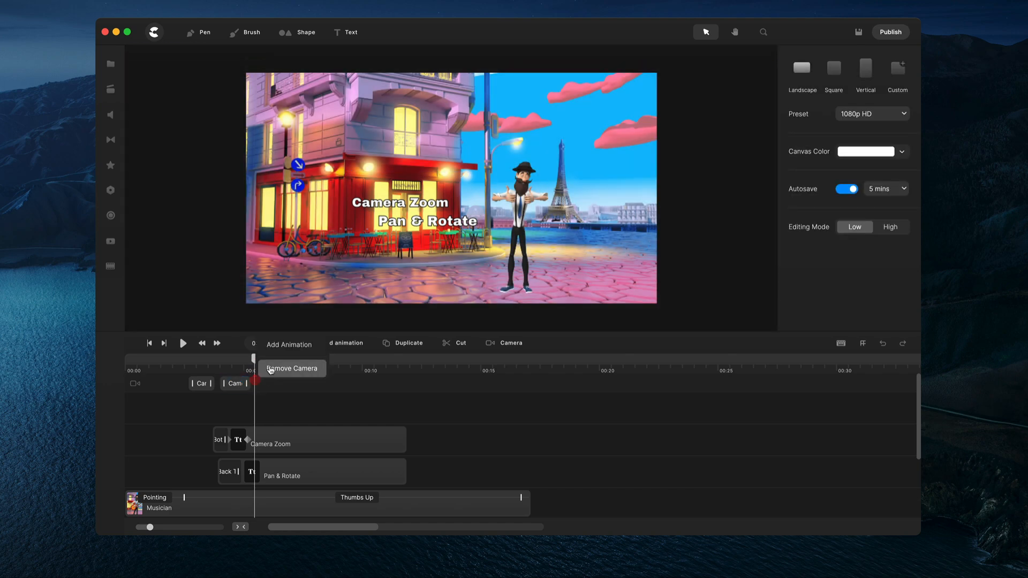
click(275, 347)
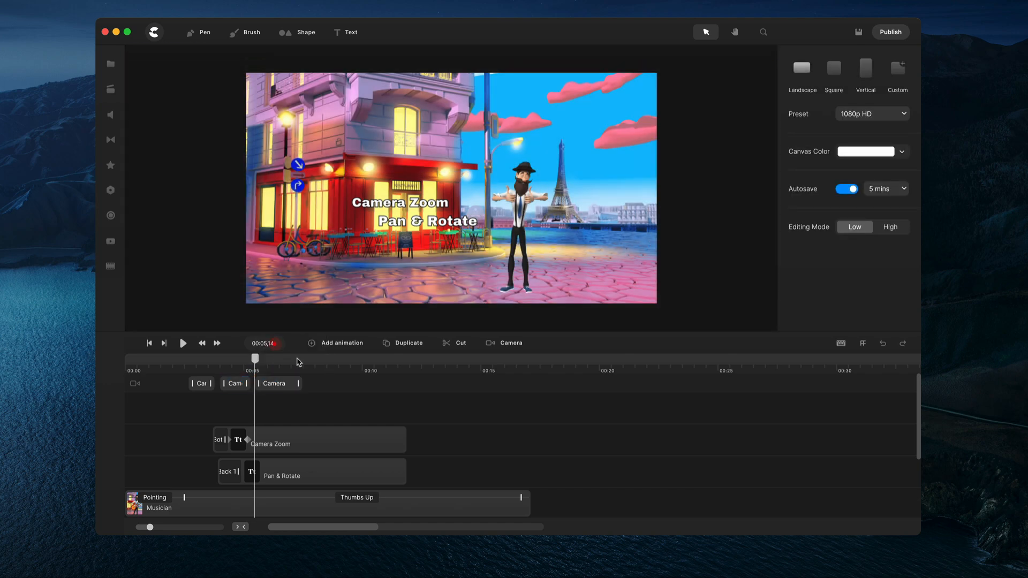
drag(255, 362, 307, 367)
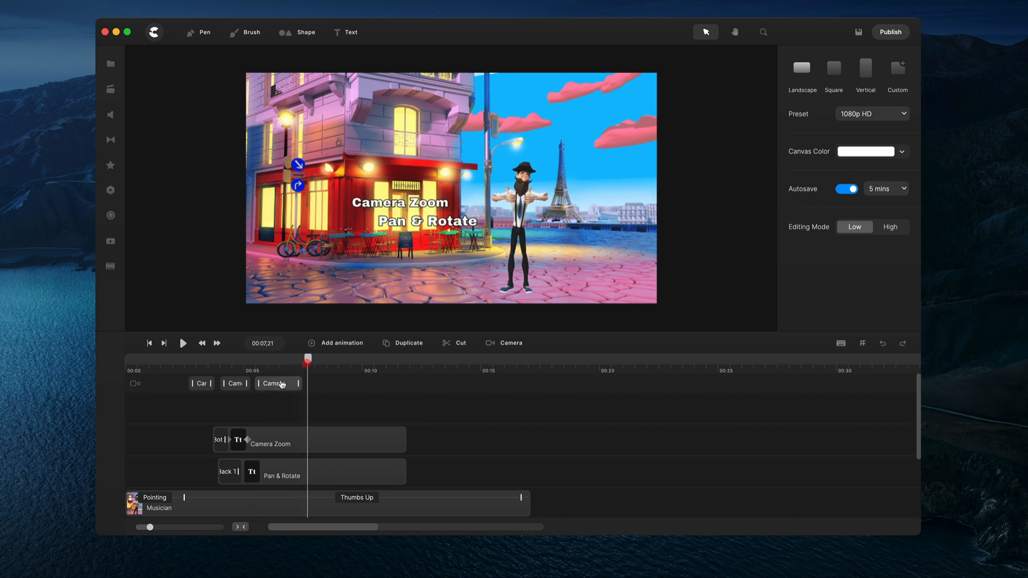
click(276, 383)
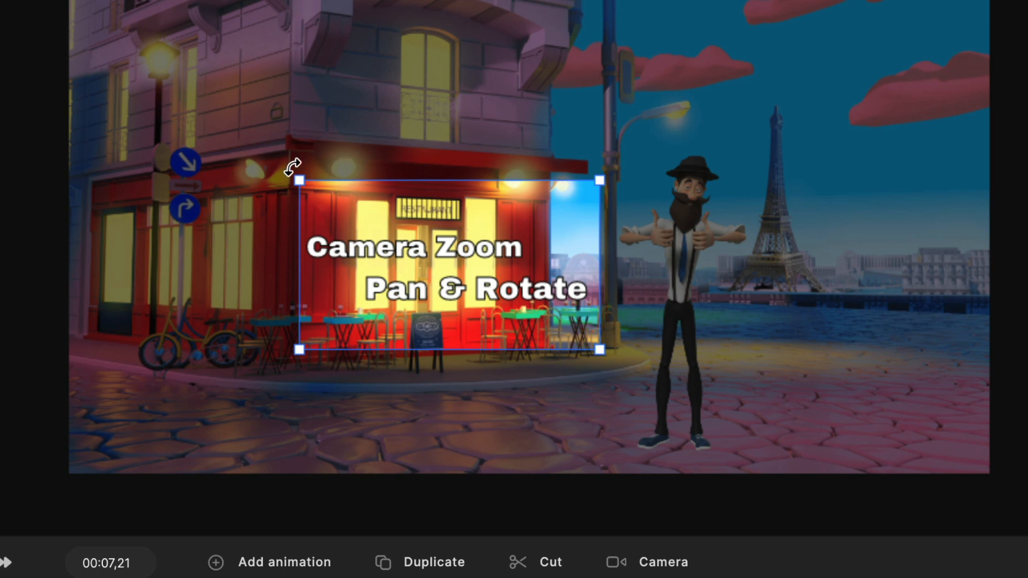
drag(292, 167, 377, 219)
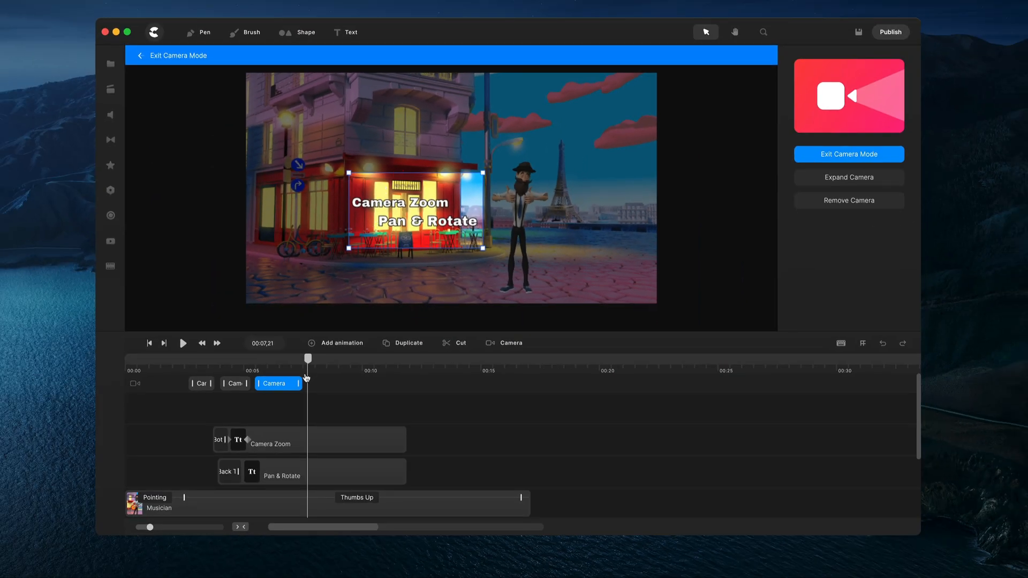
Shorten the third camera animation to end just before 00:07 and play back the whole camera sequence from 00:02,08.
drag(298, 383, 281, 384)
click(179, 371)
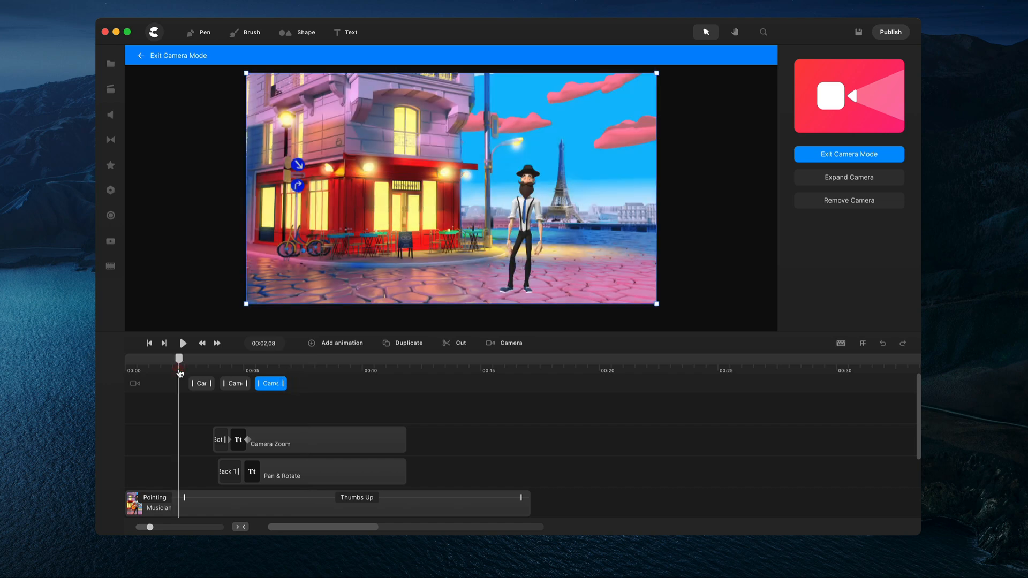
key(space)
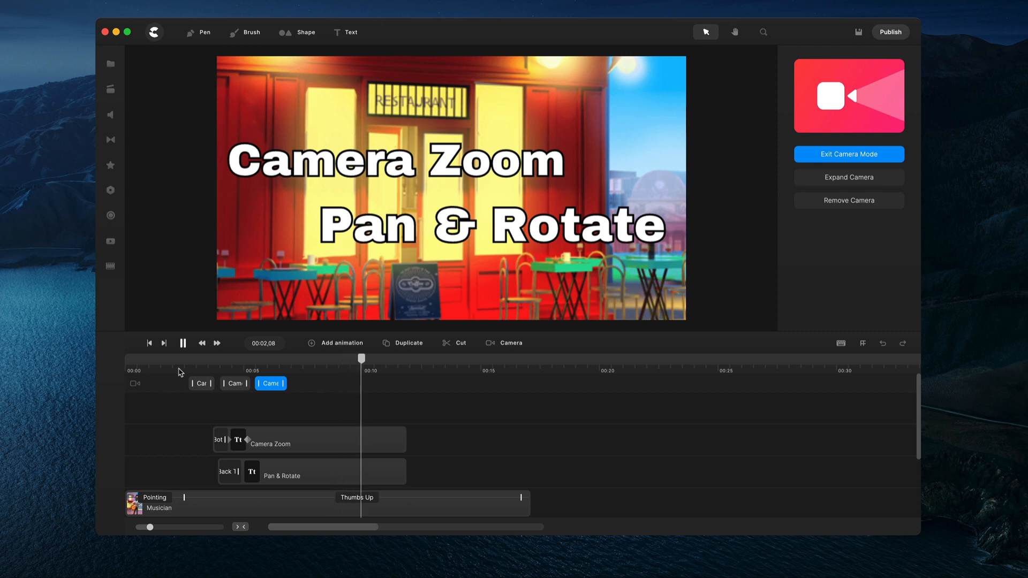
key(space)
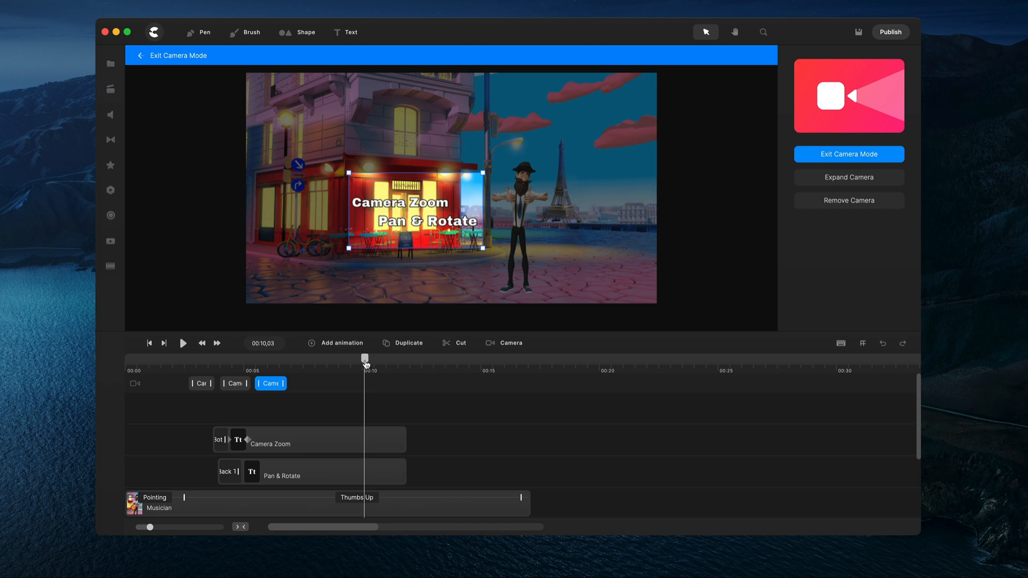
Add a fourth camera animation at 00:07,00 on the camera track.
drag(365, 363, 292, 366)
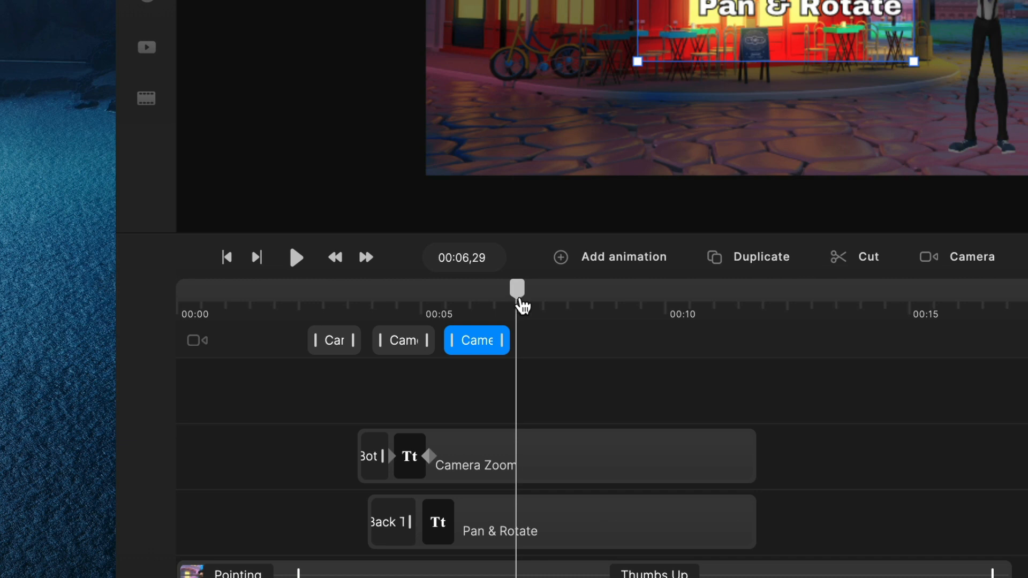
drag(522, 306, 518, 301)
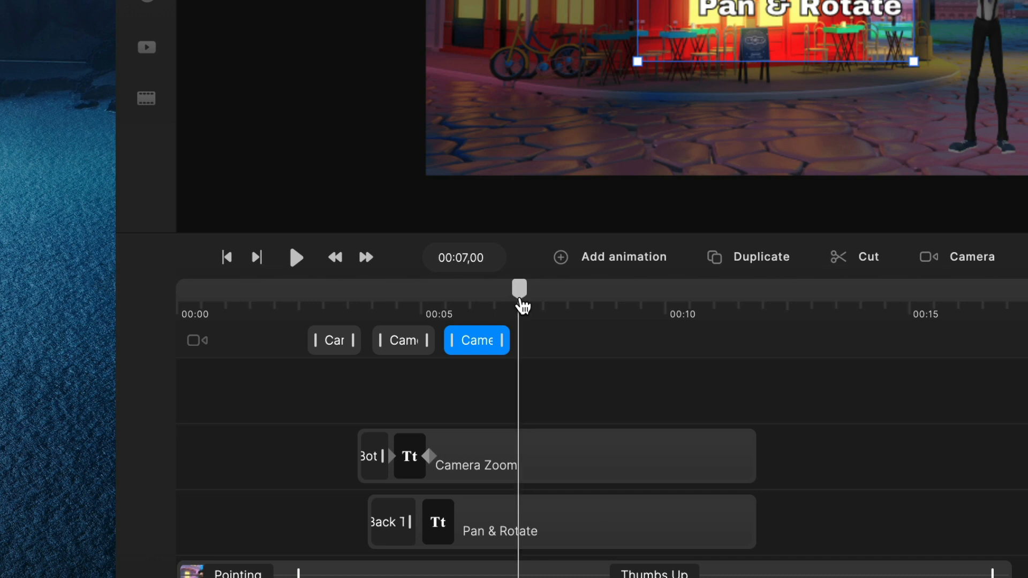
right_click(519, 339)
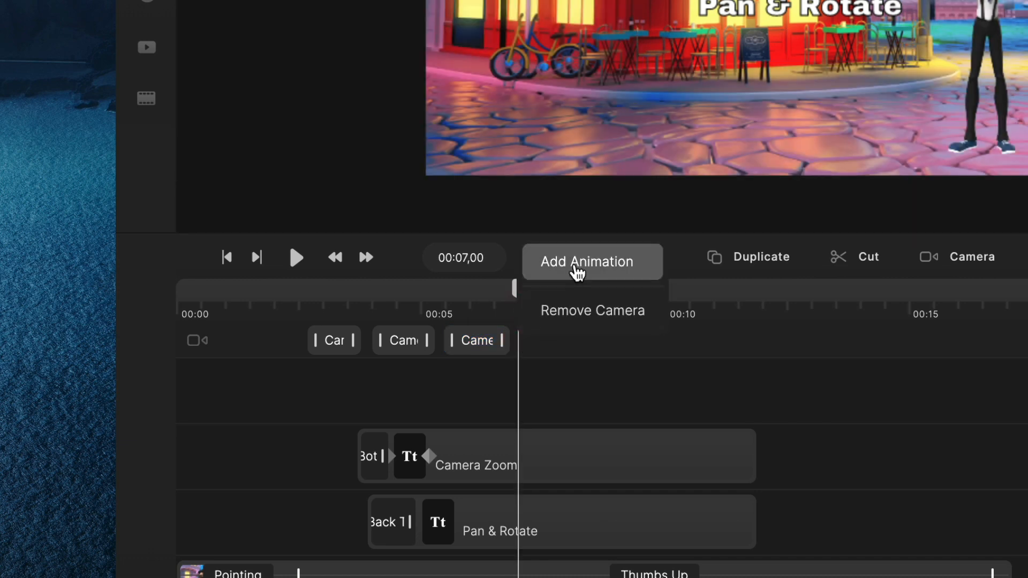
click(577, 273)
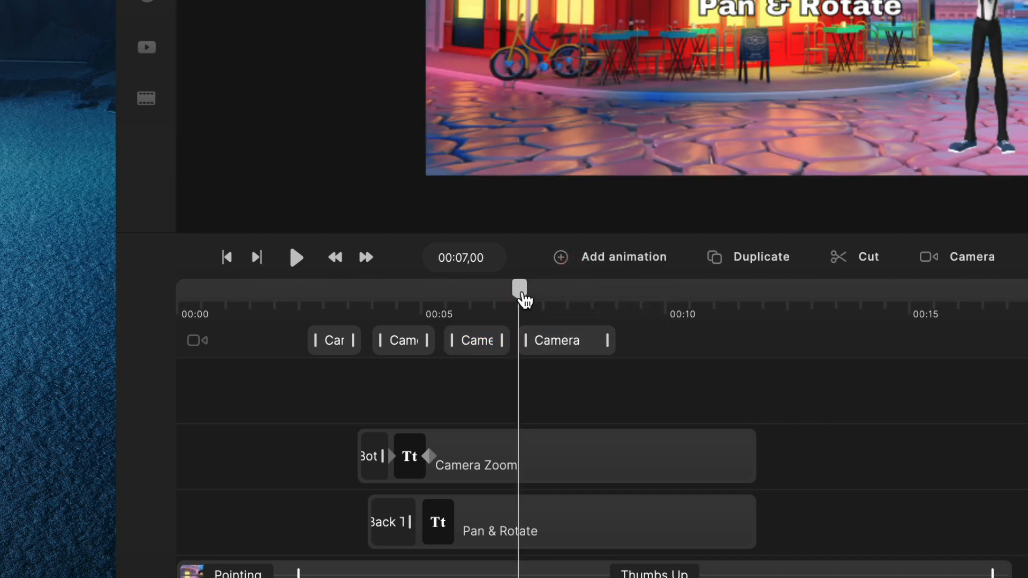
At 00:09,04, enlarge and reposition the fourth camera animation's frame to take in the titles, the full character and the Eiffel Tower.
drag(525, 298, 626, 301)
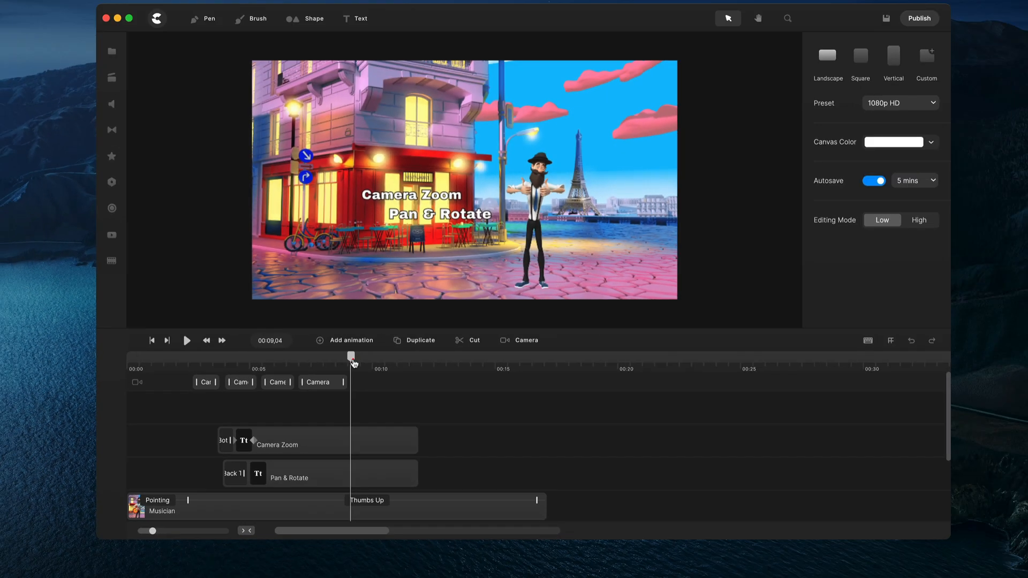
click(318, 382)
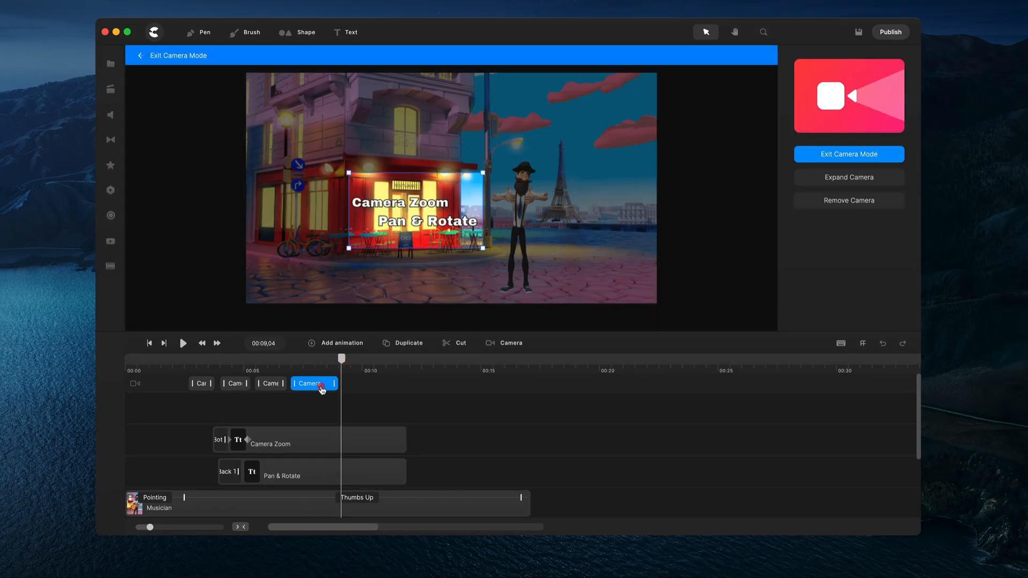
drag(482, 171, 546, 137)
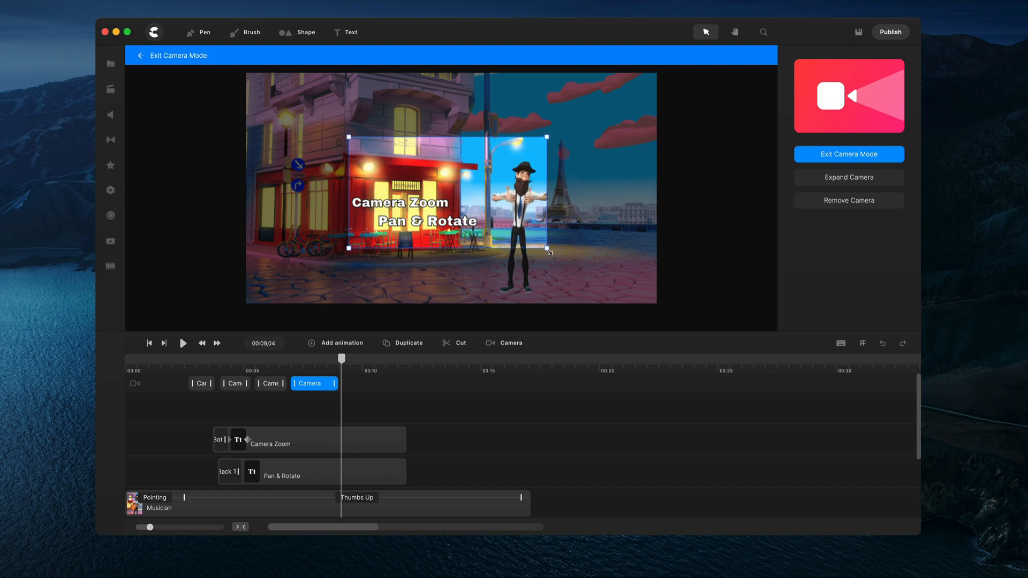
drag(548, 249, 597, 339)
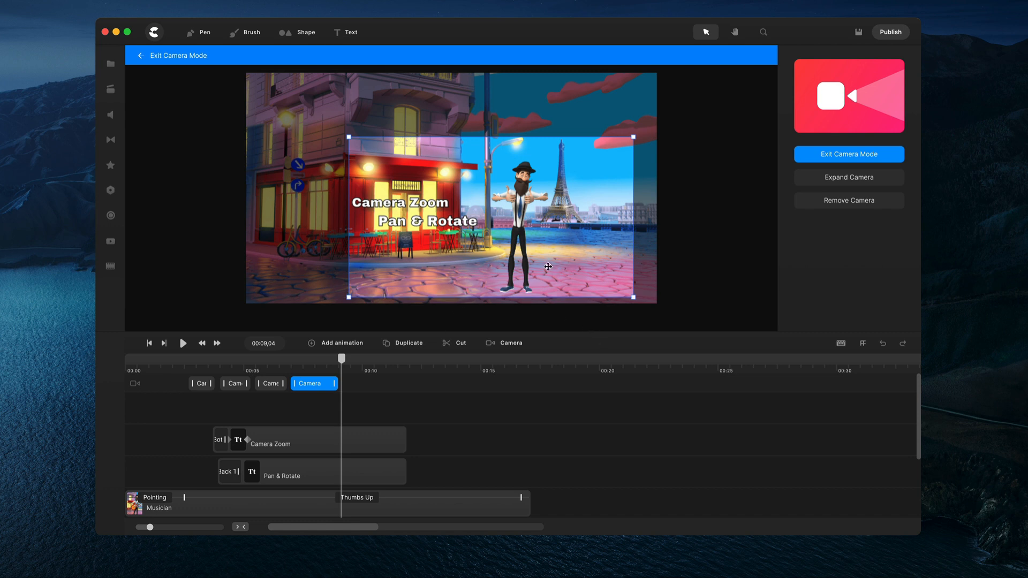
drag(549, 269, 532, 266)
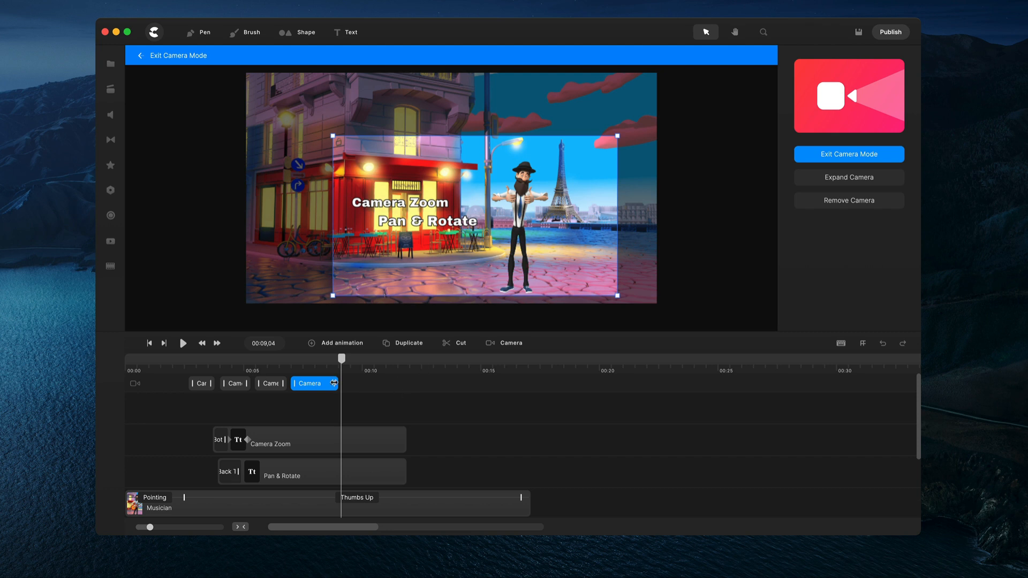
Shorten the fourth camera animation to end at about 00:08 and play back the camera sequence from 00:02,16.
drag(334, 382, 314, 384)
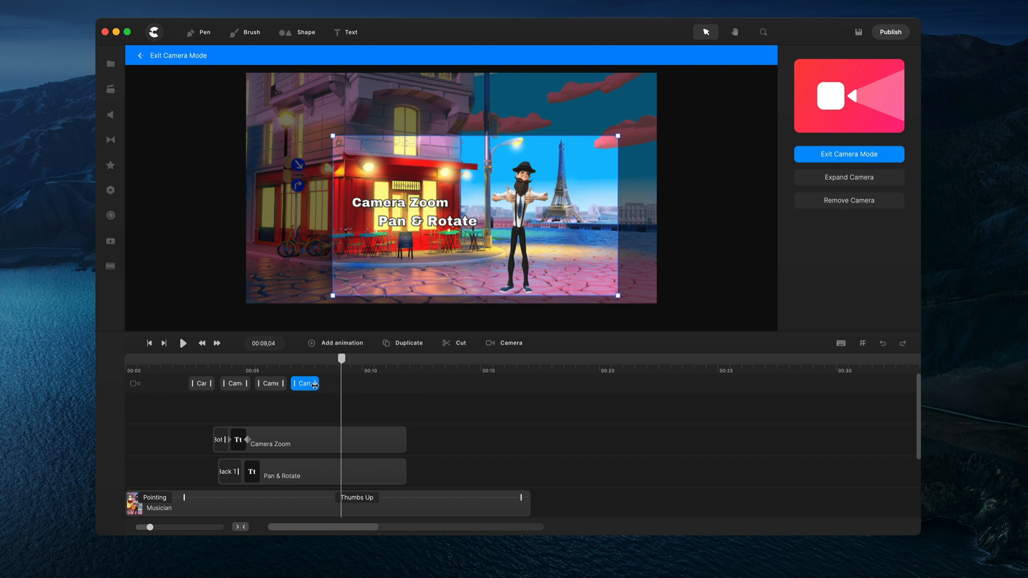
click(185, 369)
key(space)
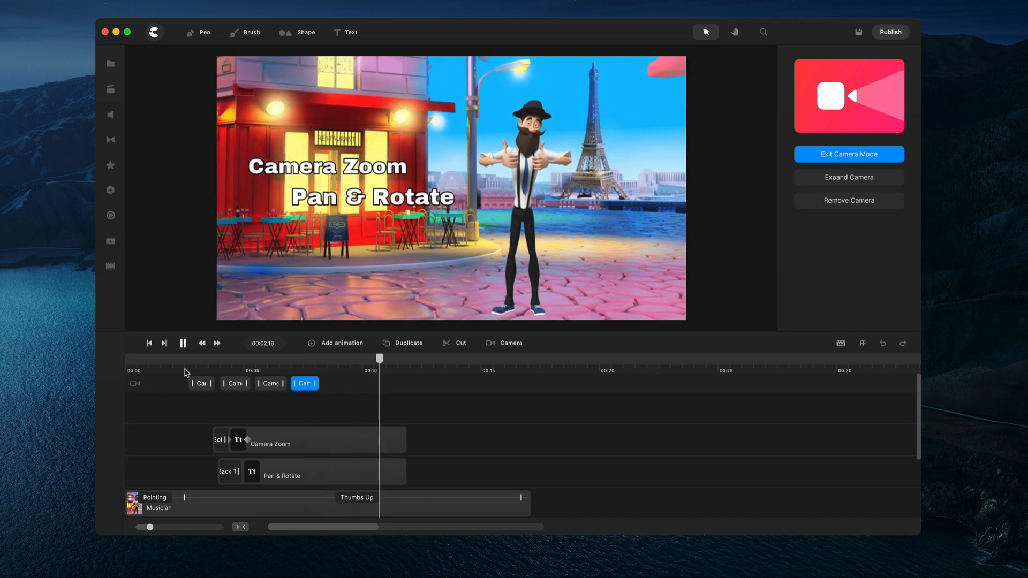
key(space)
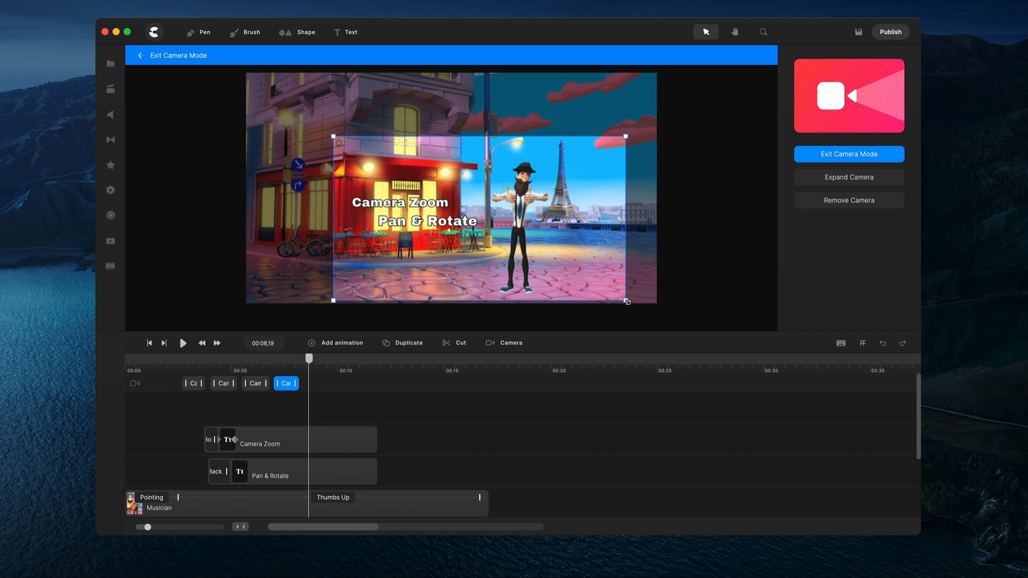
Try different sizes and positions for the fourth camera animation's frame around the titles and the character.
drag(626, 301, 641, 324)
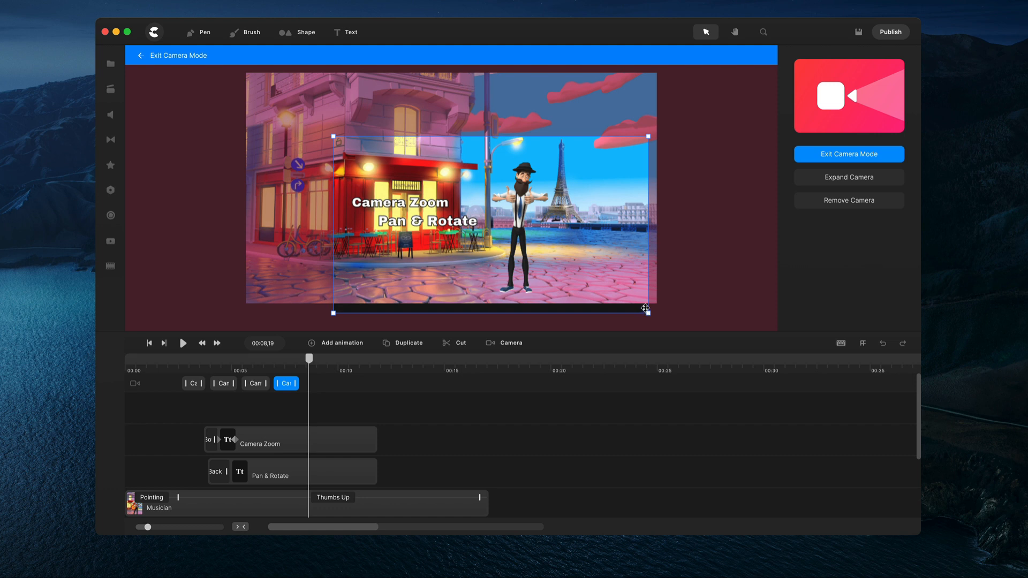
drag(649, 315, 630, 290)
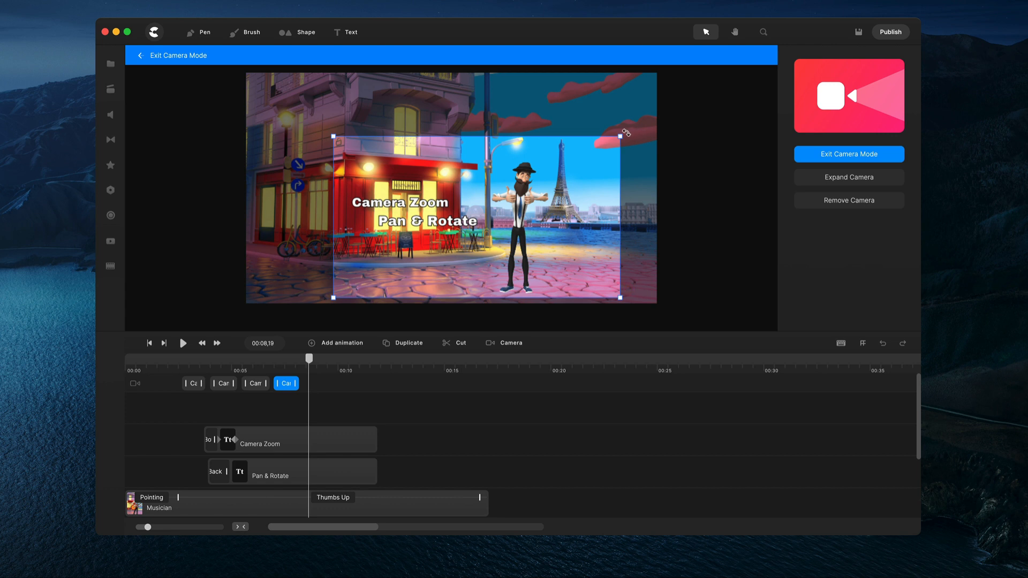
drag(625, 131, 390, 264)
drag(330, 131, 437, 191)
drag(333, 134, 379, 212)
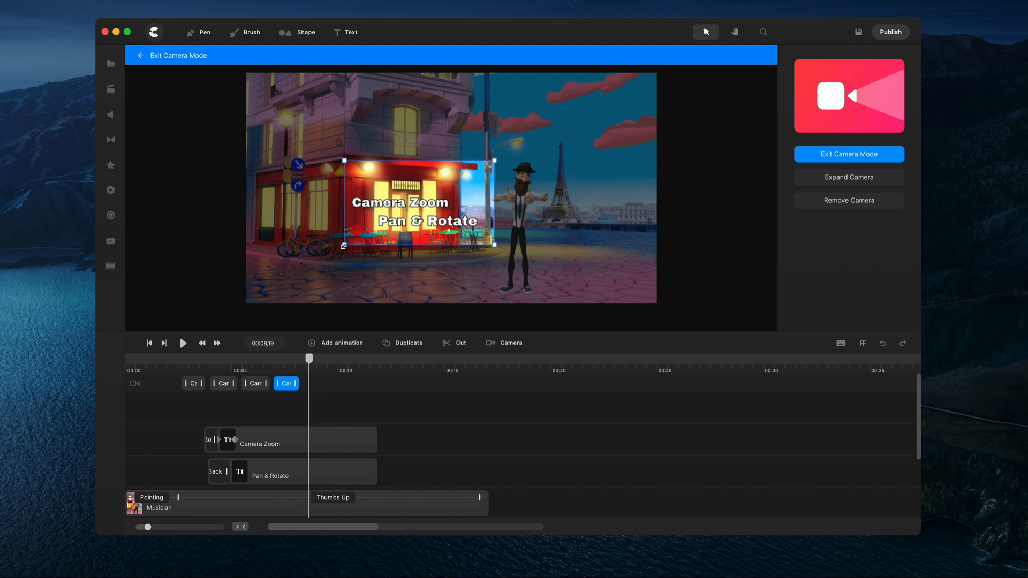
mouse_move(344, 245)
mouse_down()
mouse_move(246, 310)
mouse_move(327, 256)
mouse_up()
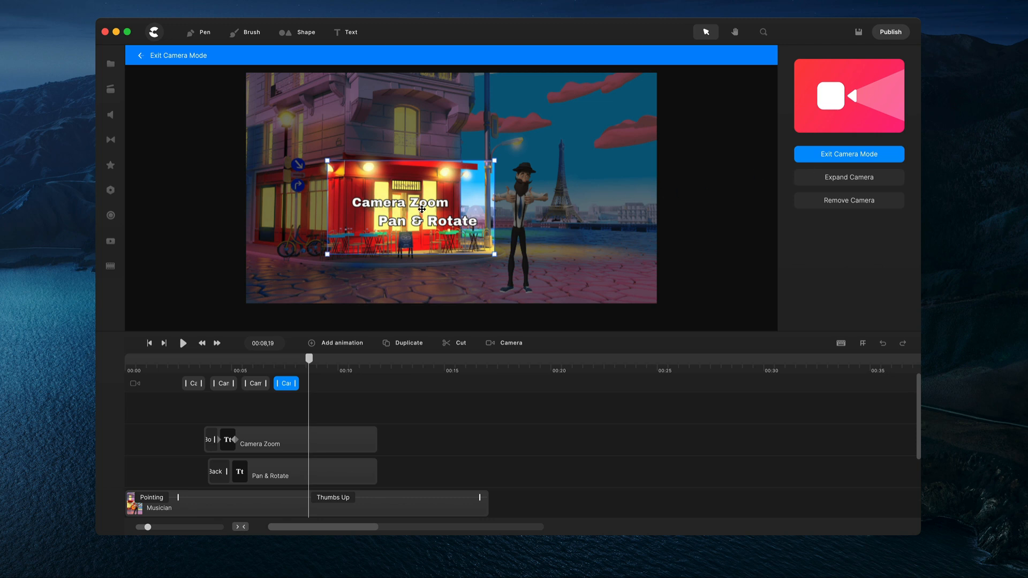
mouse_move(422, 215)
mouse_down()
mouse_move(423, 227)
mouse_move(448, 207)
mouse_move(421, 213)
mouse_up()
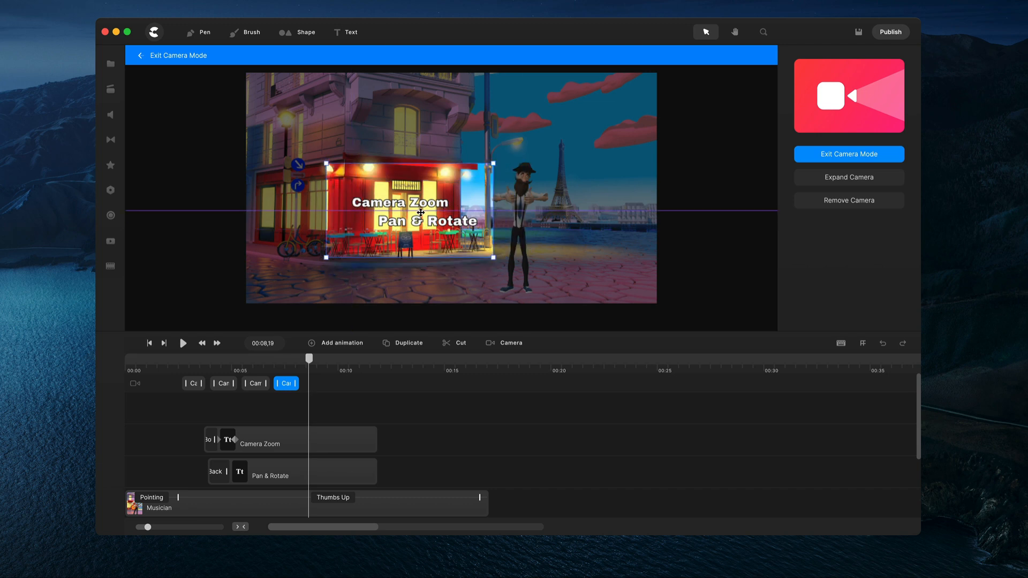
drag(420, 212, 438, 208)
drag(512, 159, 543, 142)
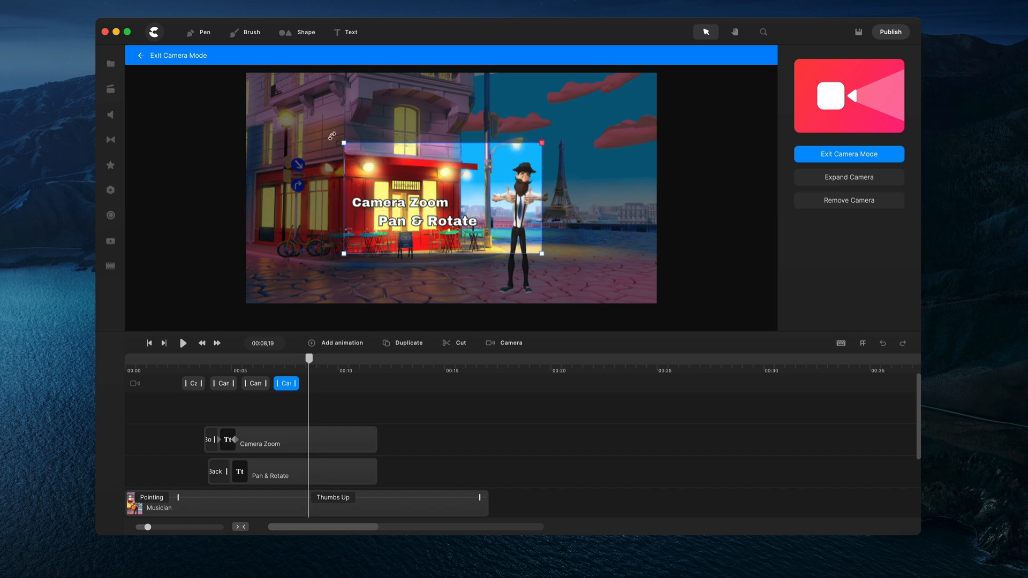
drag(343, 146, 313, 124)
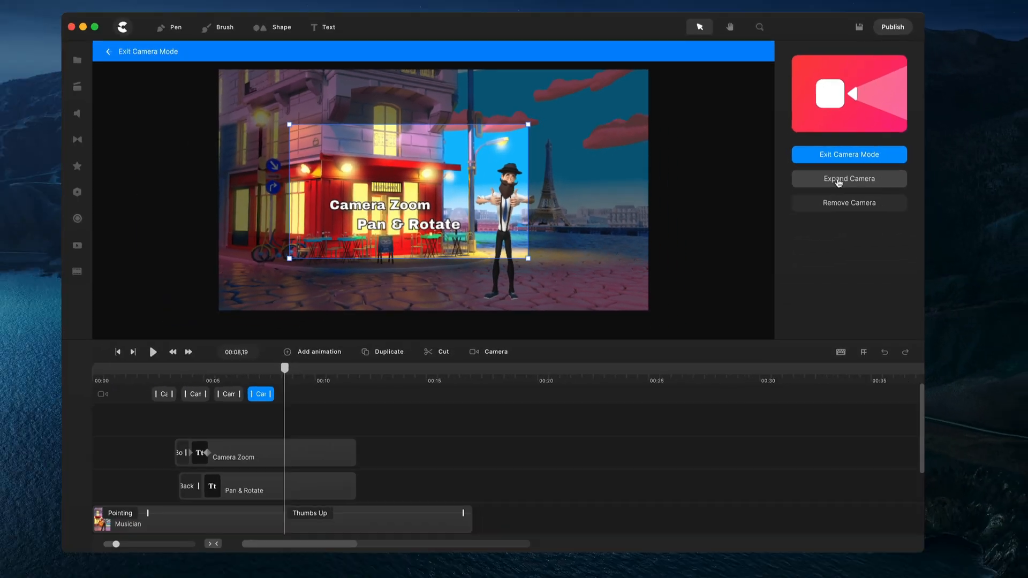
Expand the fourth camera animation's frame to cover the whole scene.
click(838, 181)
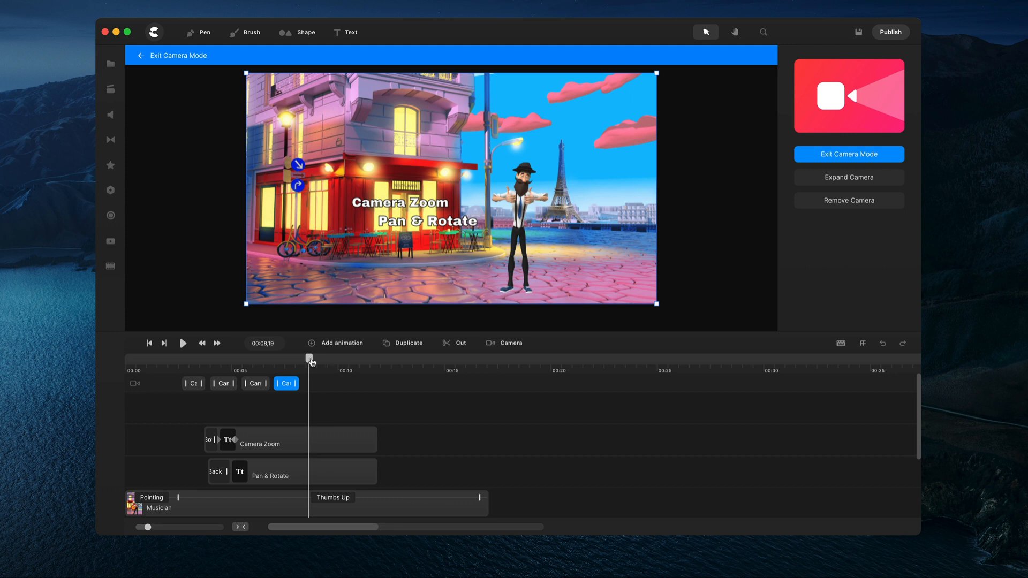
Preview the easing directions for the first camera animation and set its easing to Elastic with In & Out.
drag(311, 362, 191, 362)
click(196, 381)
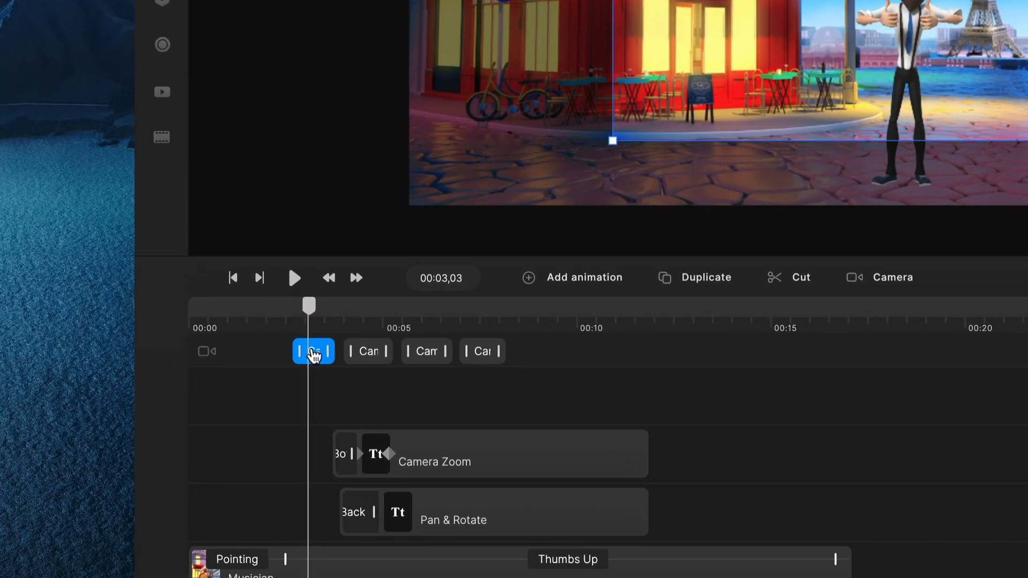
right_click(313, 353)
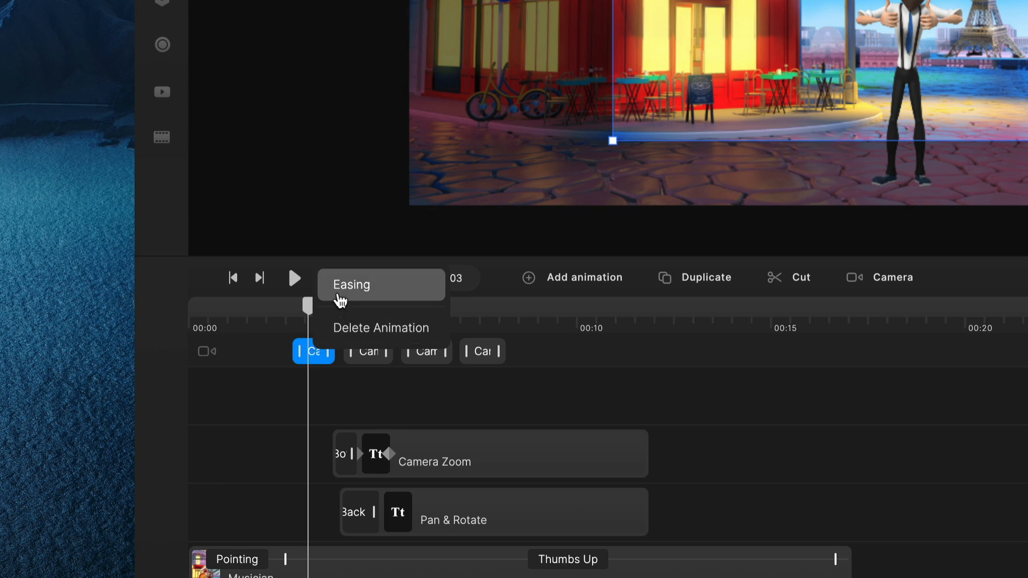
click(353, 292)
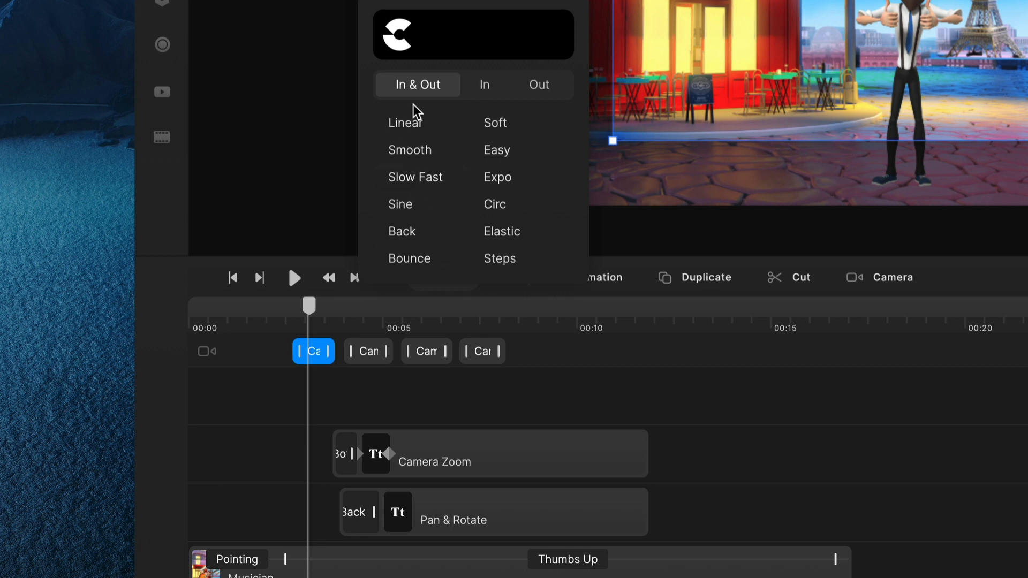
click(482, 97)
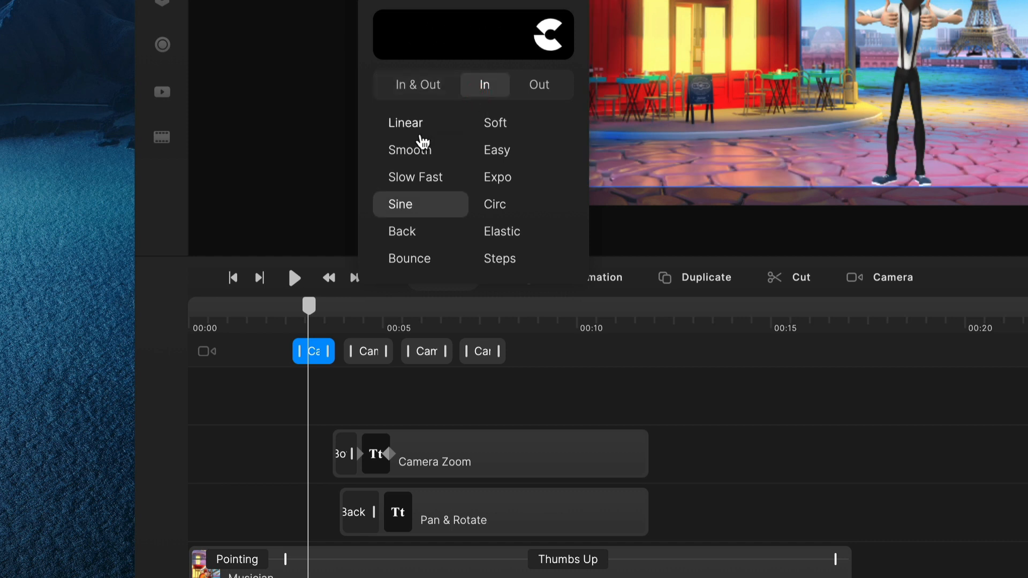
click(540, 87)
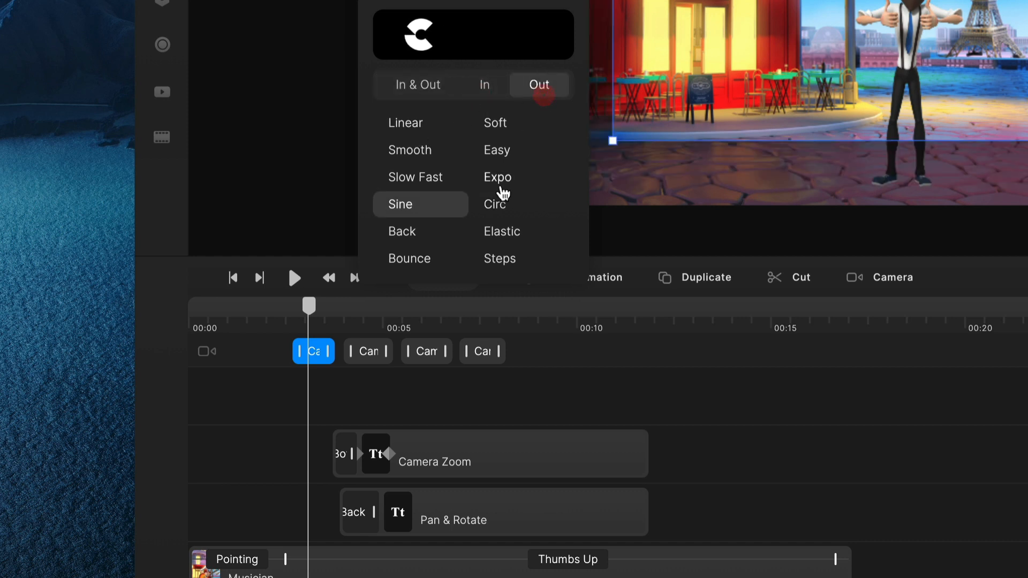
click(424, 86)
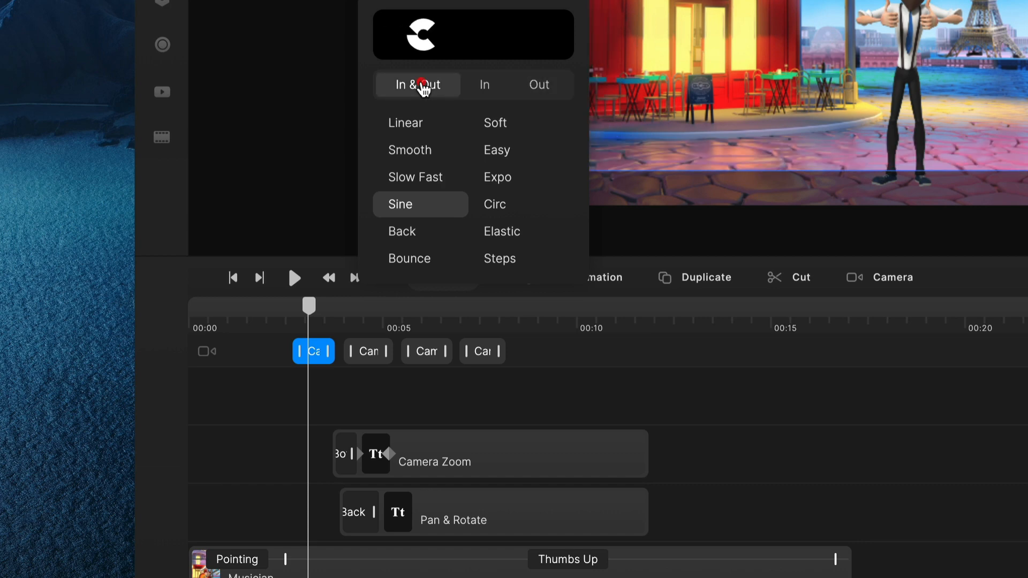
click(491, 231)
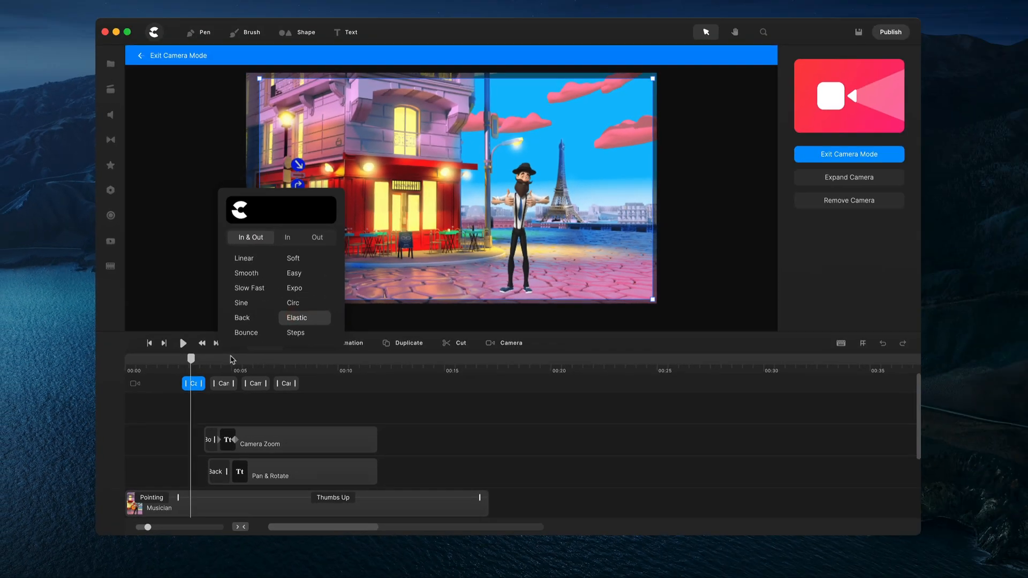
Play back the camera sequence from 00:02,07 to check the first animation's elastic easing.
drag(309, 308, 293, 309)
drag(182, 363, 173, 362)
key(space)
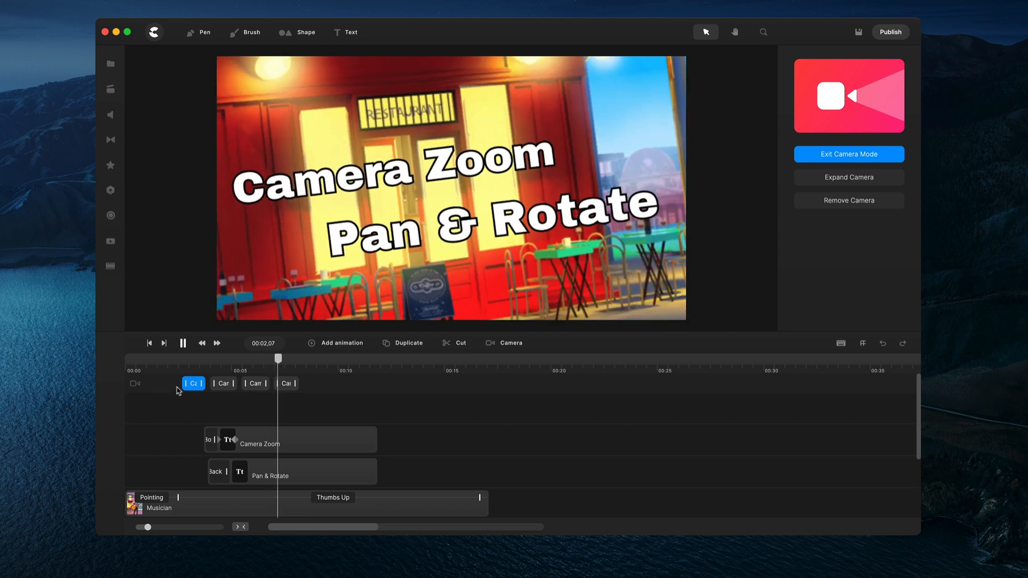
key(space)
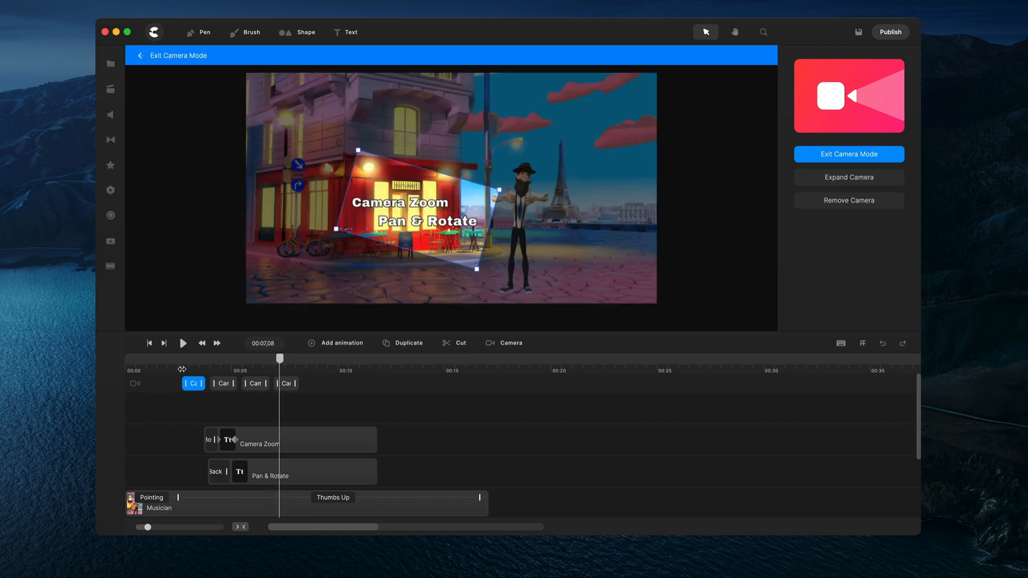